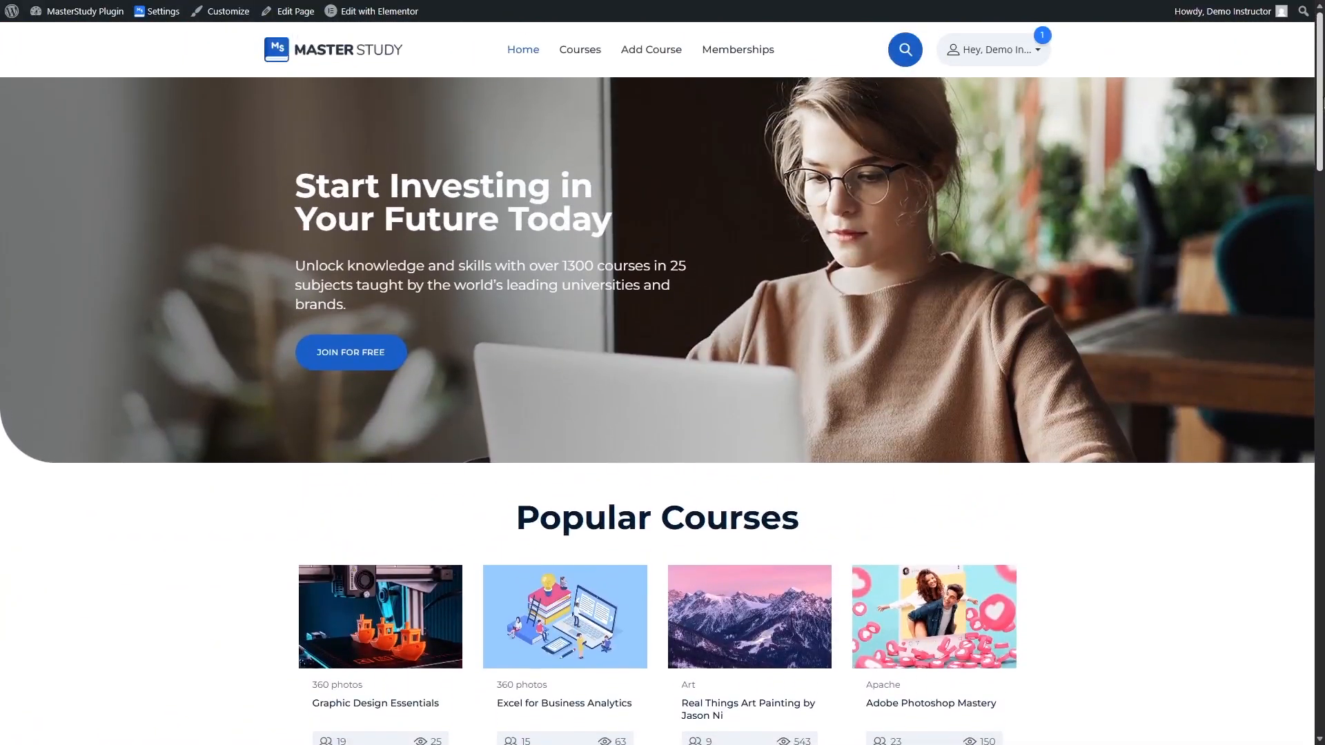
# - Browse the course catalogue page
pyautogui.click(593, 58)
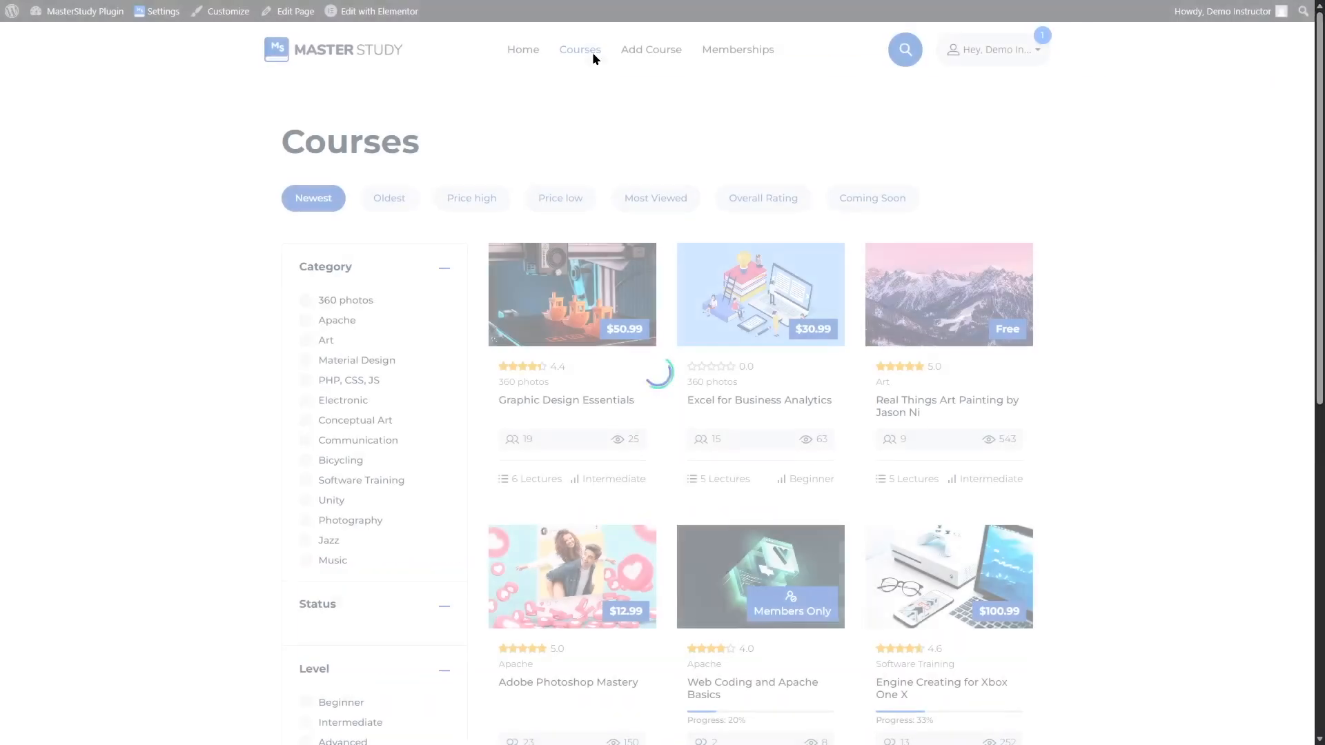
pyautogui.scroll(-5, 759, 386)
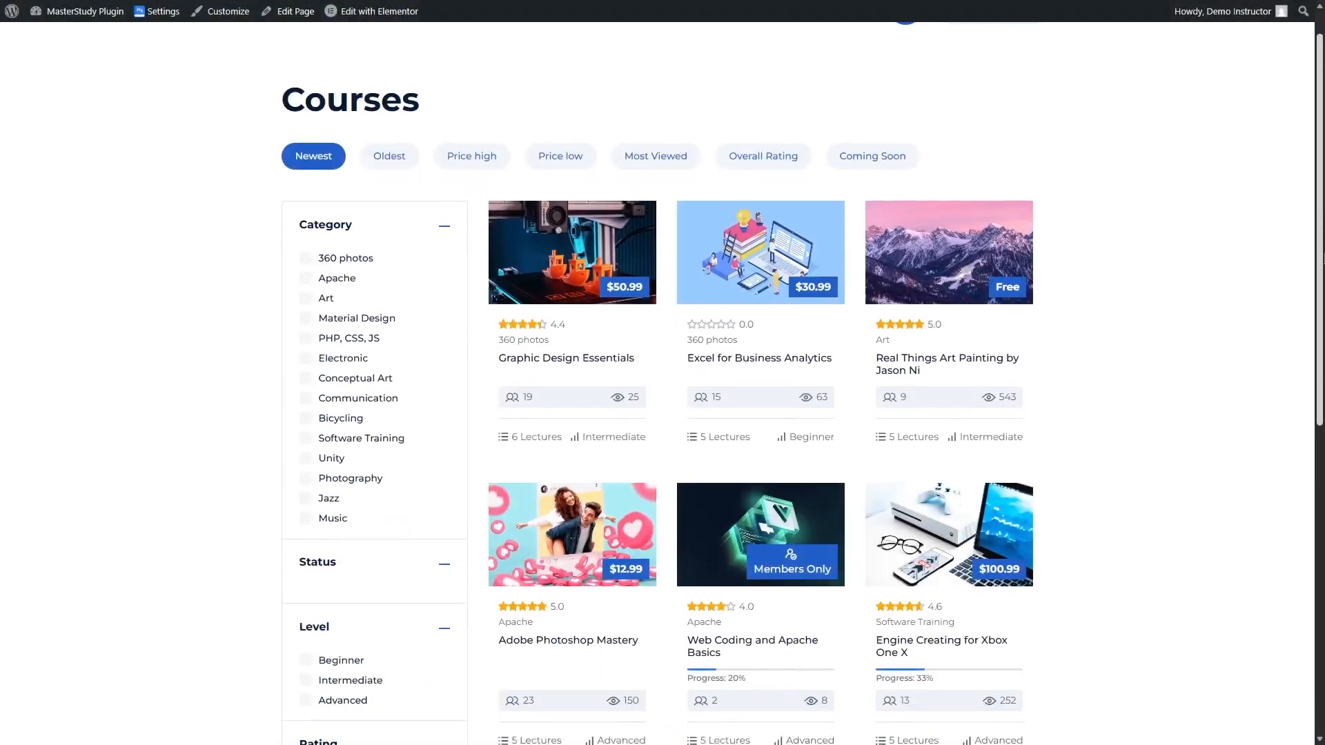
pyautogui.scroll(5, 534, 312)
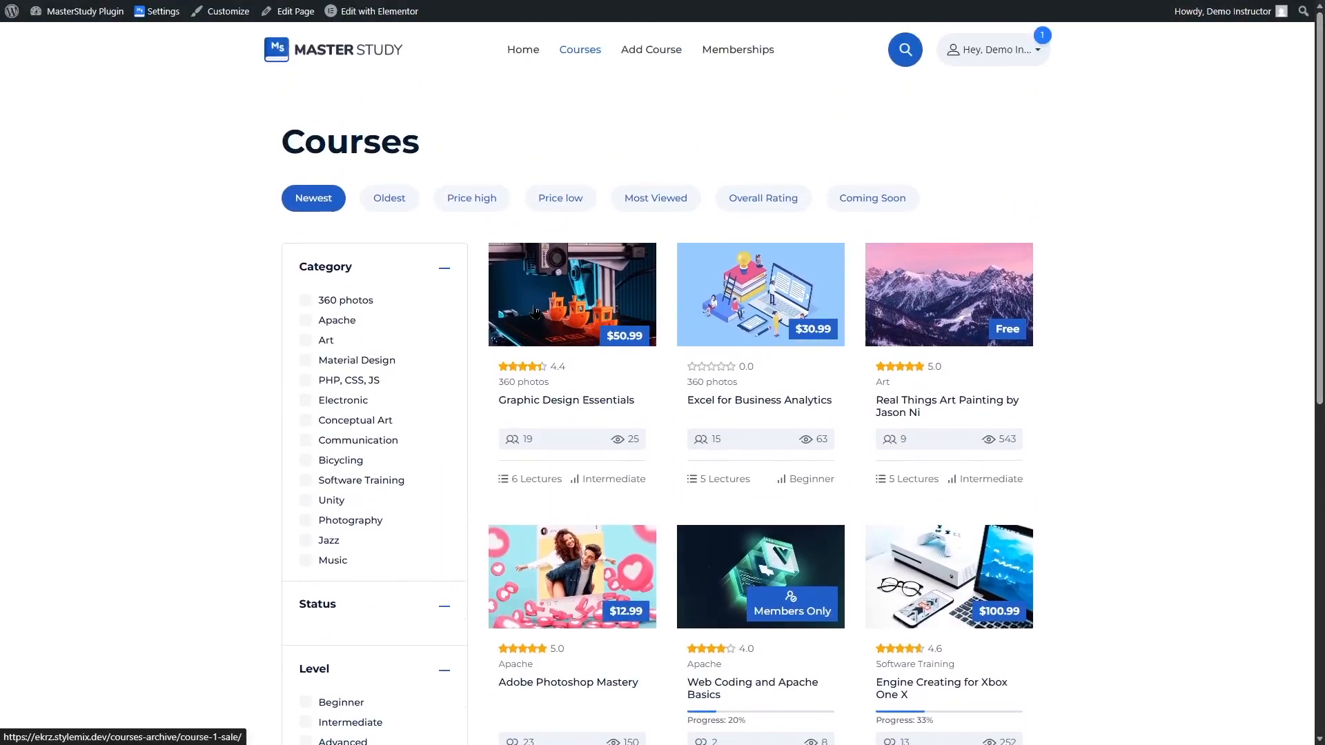
# - Return home and view the Memberships page, which lists only common questions
pyautogui.hotkey('alt', 'Left')
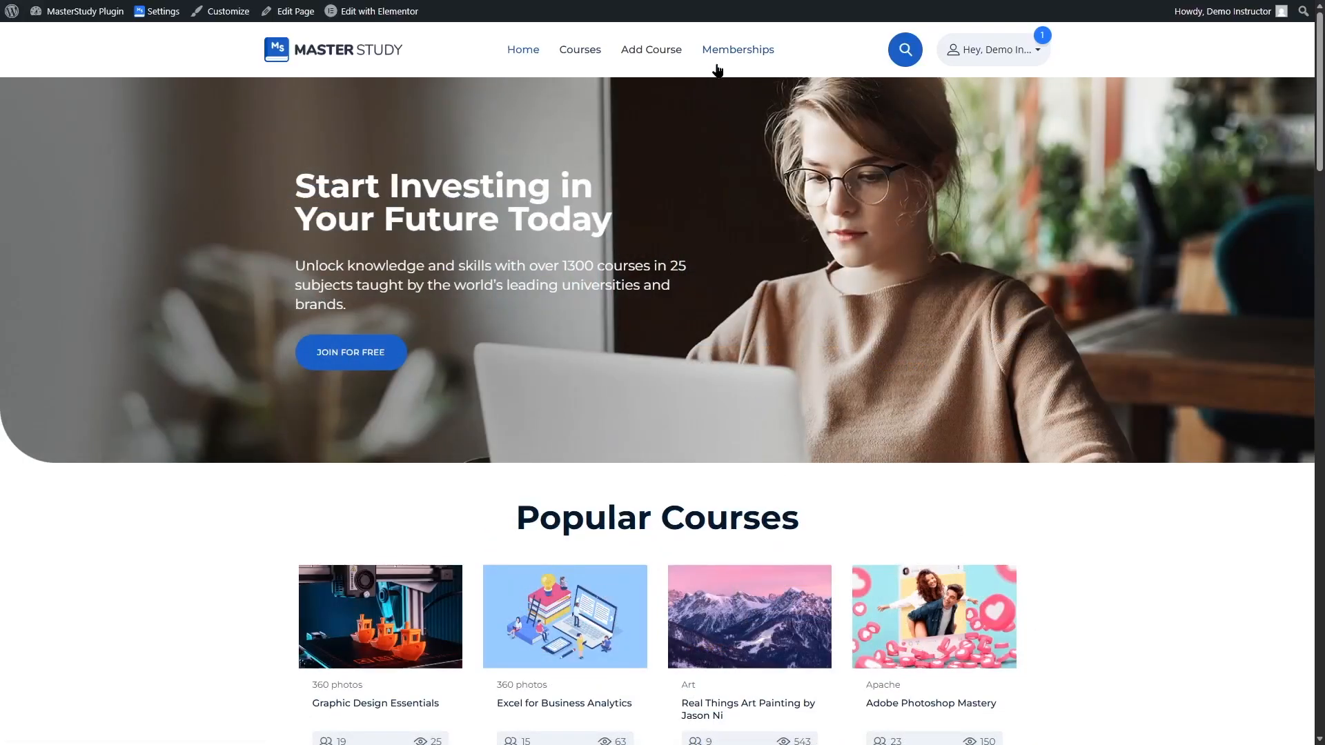
pyautogui.click(743, 62)
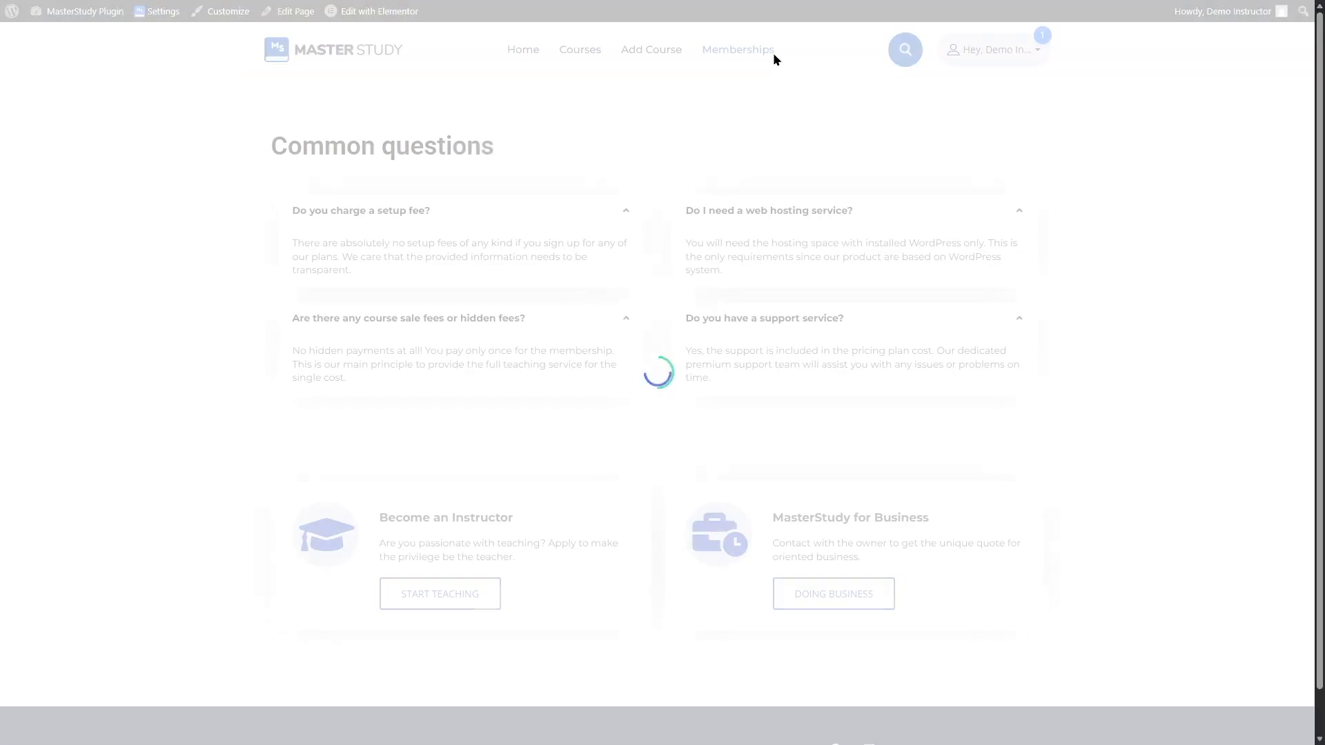
pyautogui.scroll(-1, 662, 372)
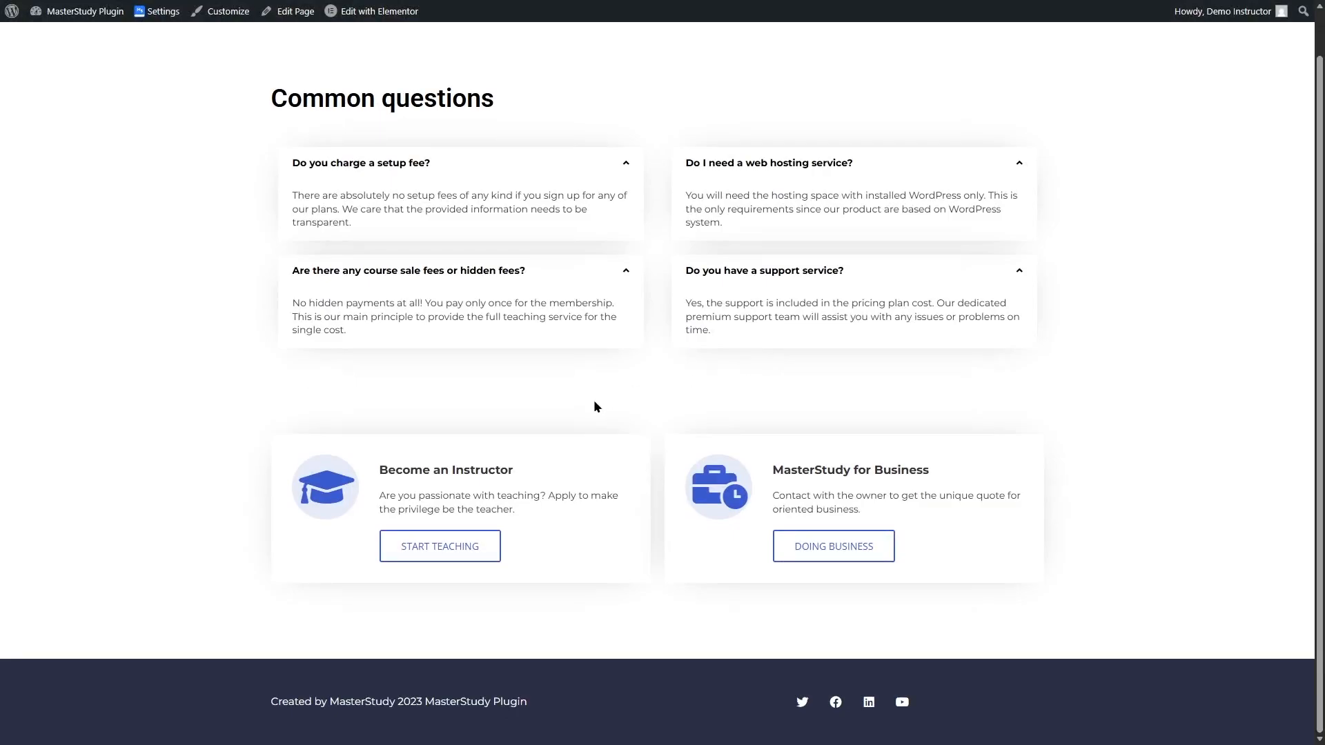
pyautogui.scroll(1, 905, 273)
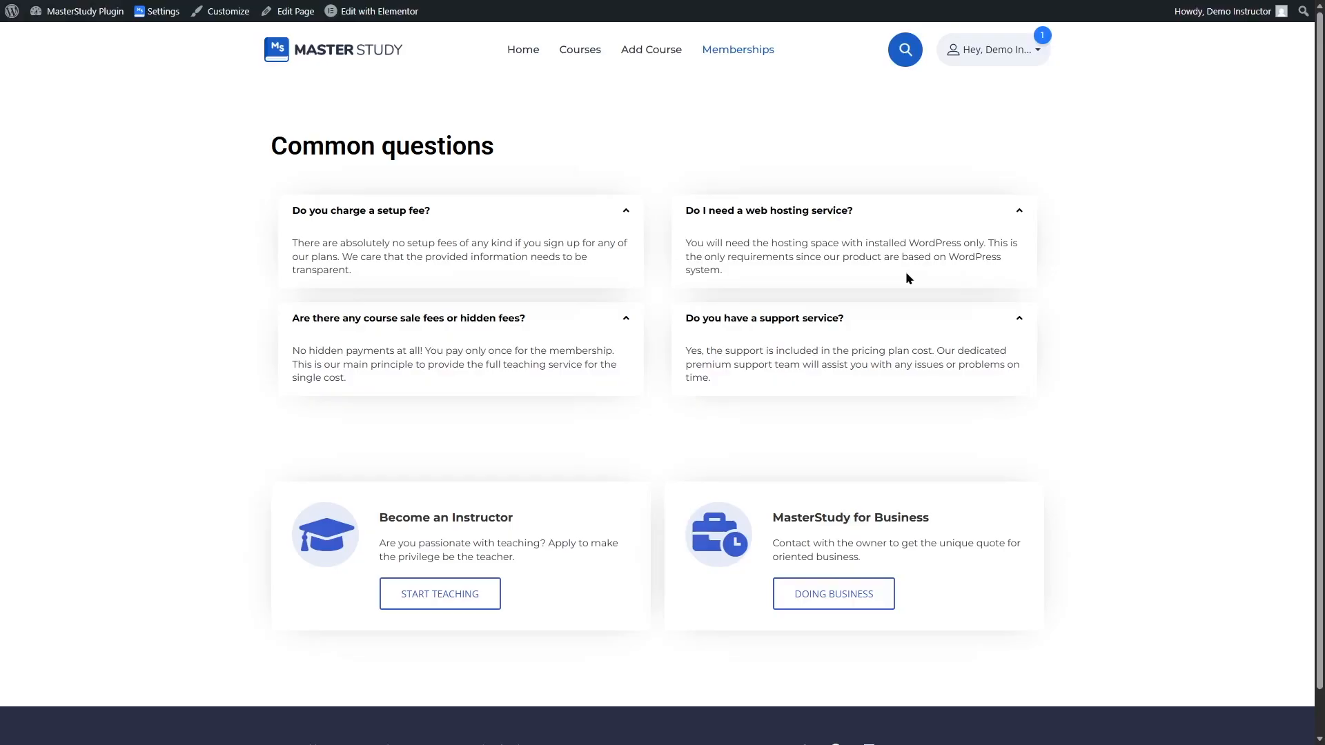
# - From the WordPress dashboard, enable the Subscriptions addon under MasterStudy Addons
pyautogui.moveTo(85, 11)
pyautogui.click(76, 37)
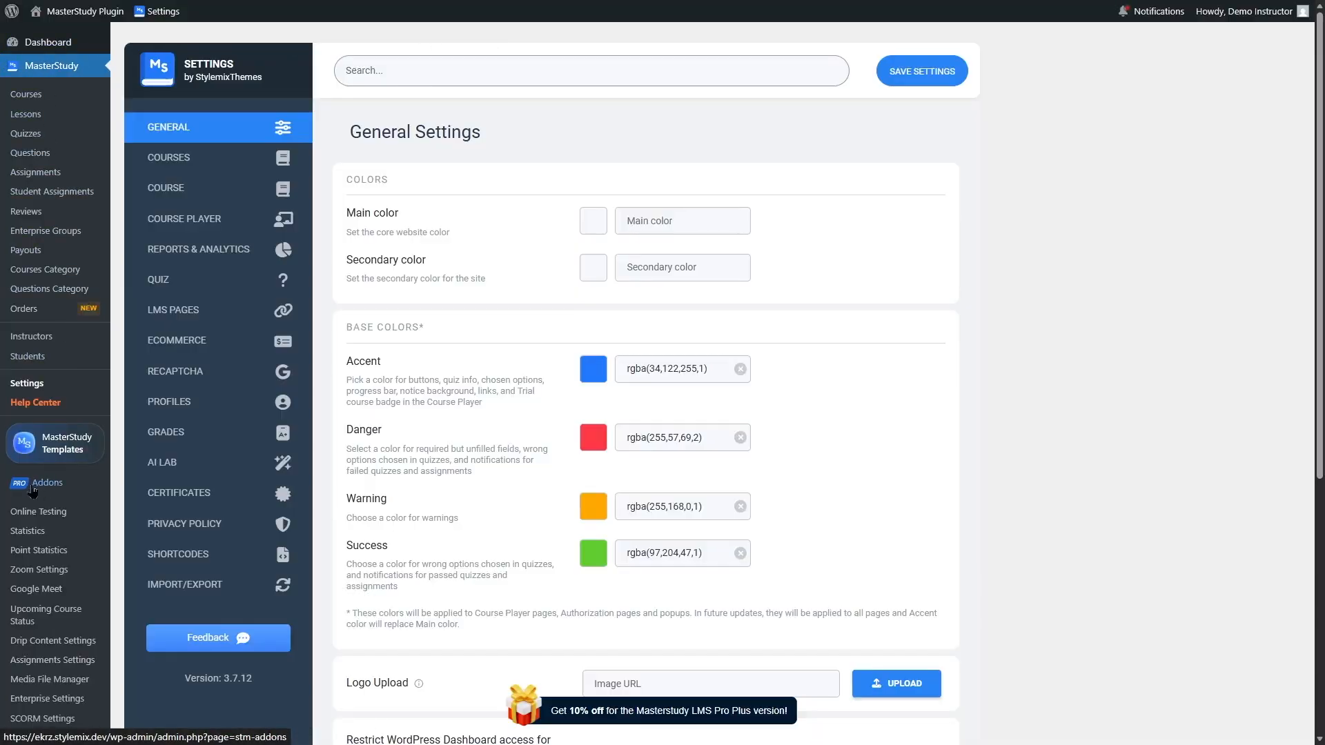
pyautogui.click(45, 487)
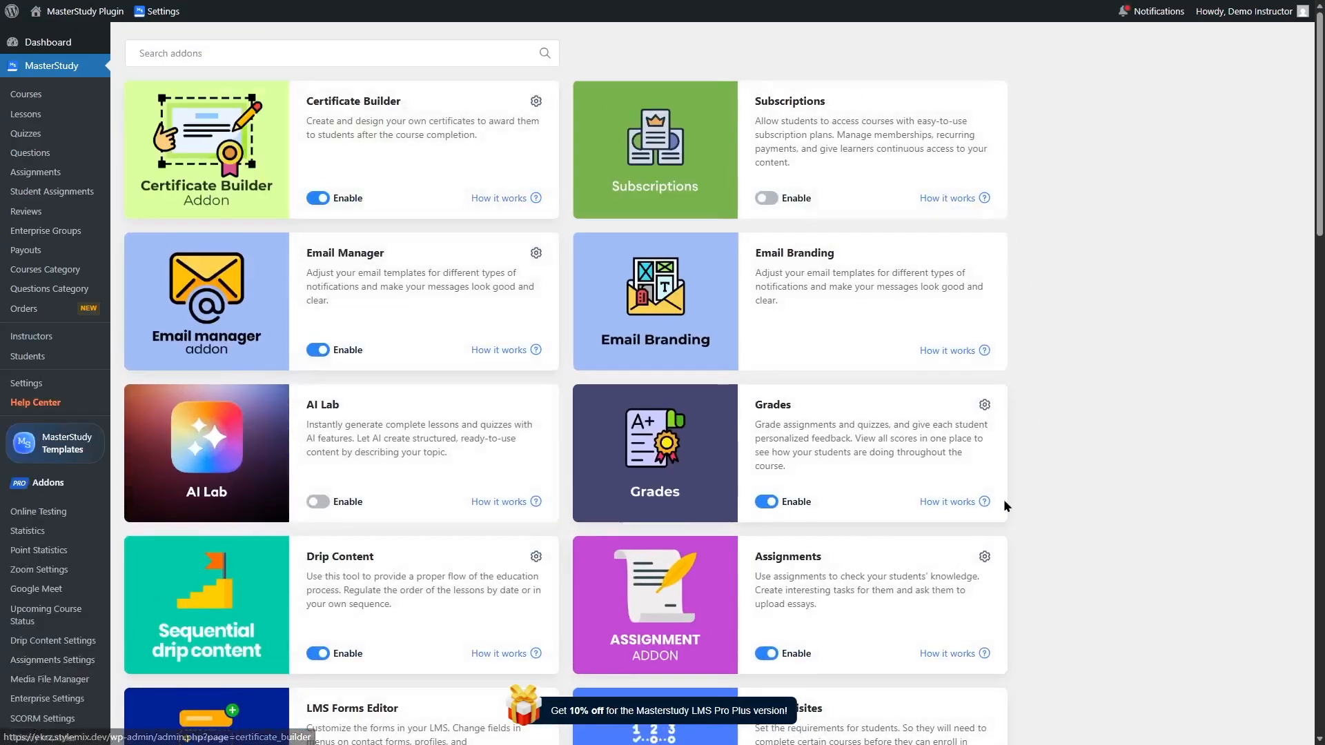
pyautogui.moveTo(1320, 195)
pyautogui.mouseDown()
pyautogui.moveTo(1321, 335)
pyautogui.moveTo(1321, 195)
pyautogui.mouseUp()
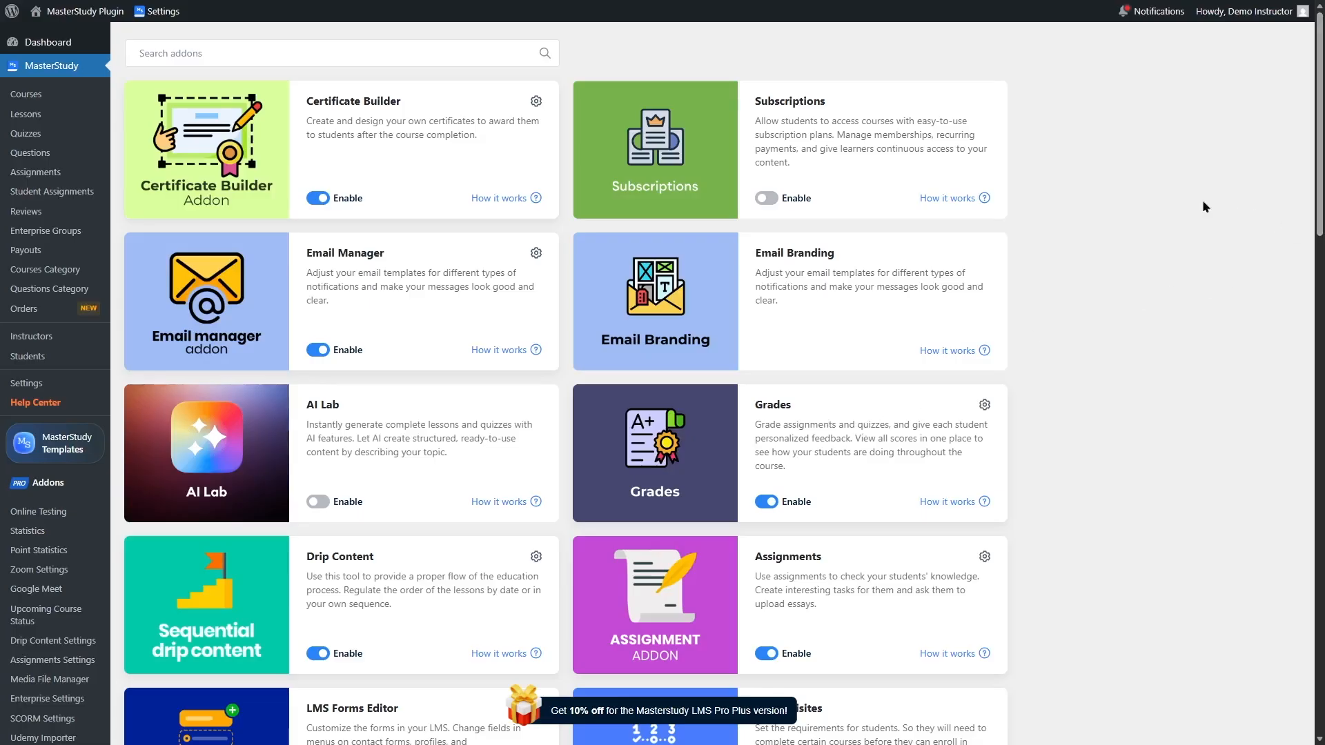
pyautogui.click(767, 199)
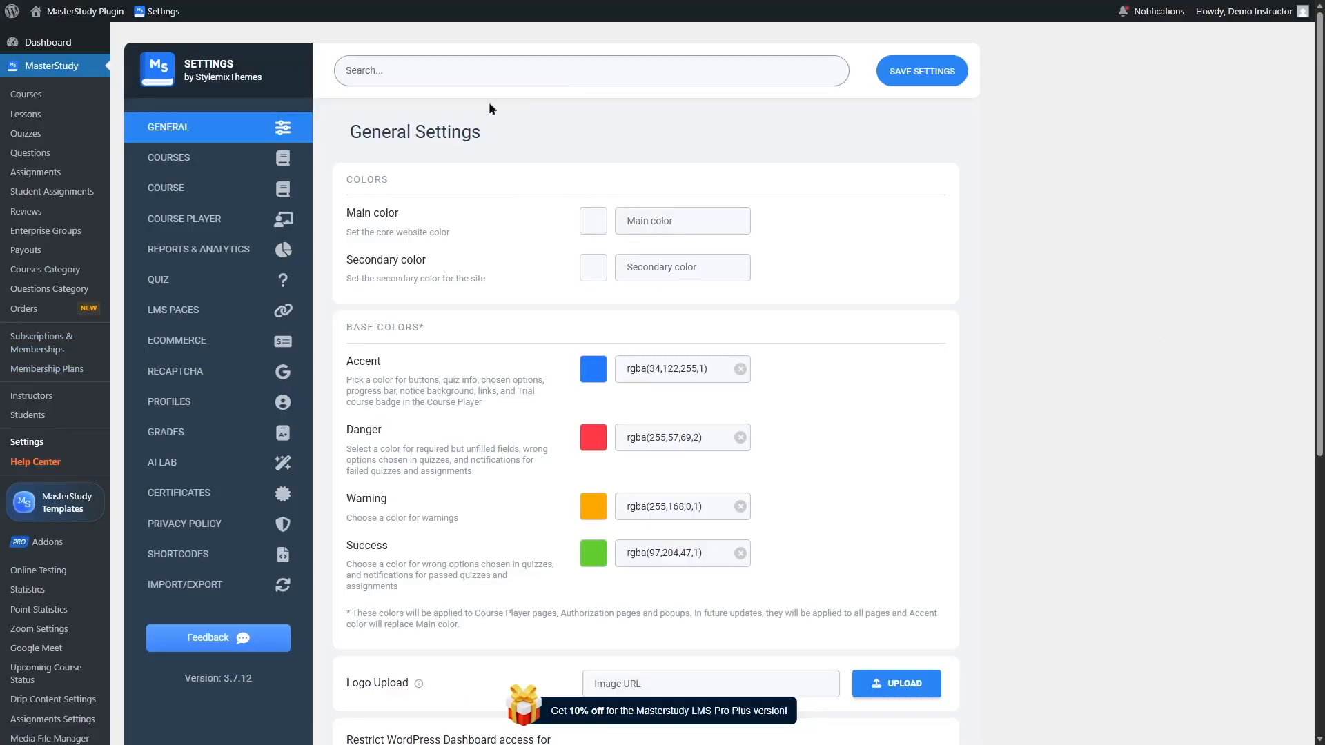
# - In eCommerce > Subscriptions settings, open Manage Memberships to list the Start, Advanced and Optimal plans
pyautogui.click(240, 334)
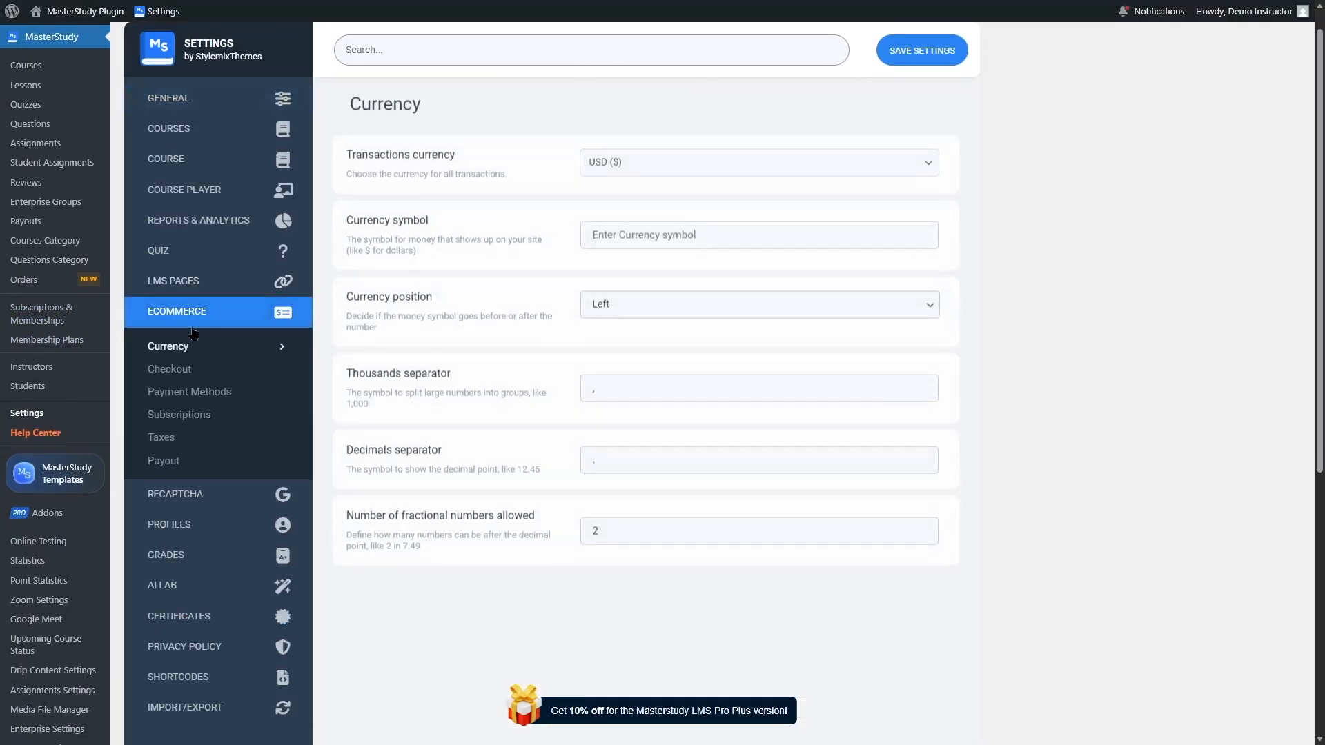
pyautogui.click(185, 413)
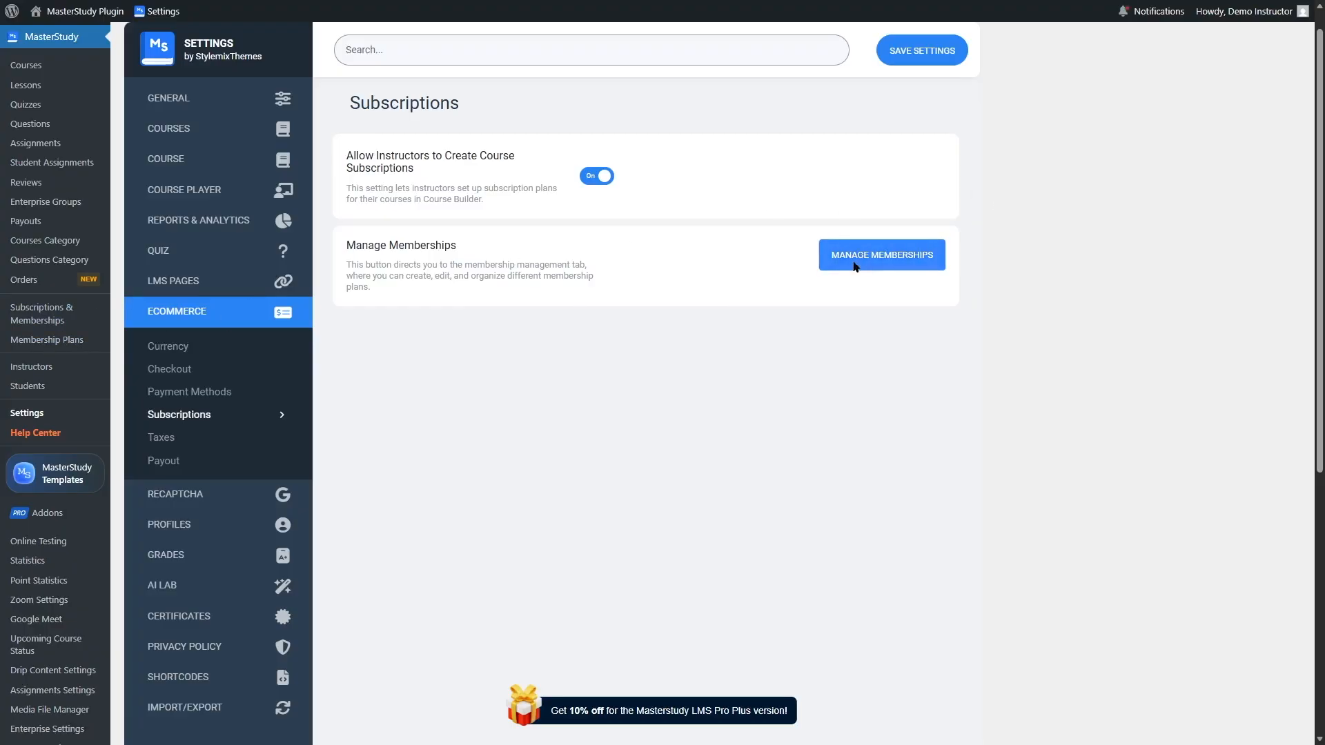
pyautogui.click(911, 250)
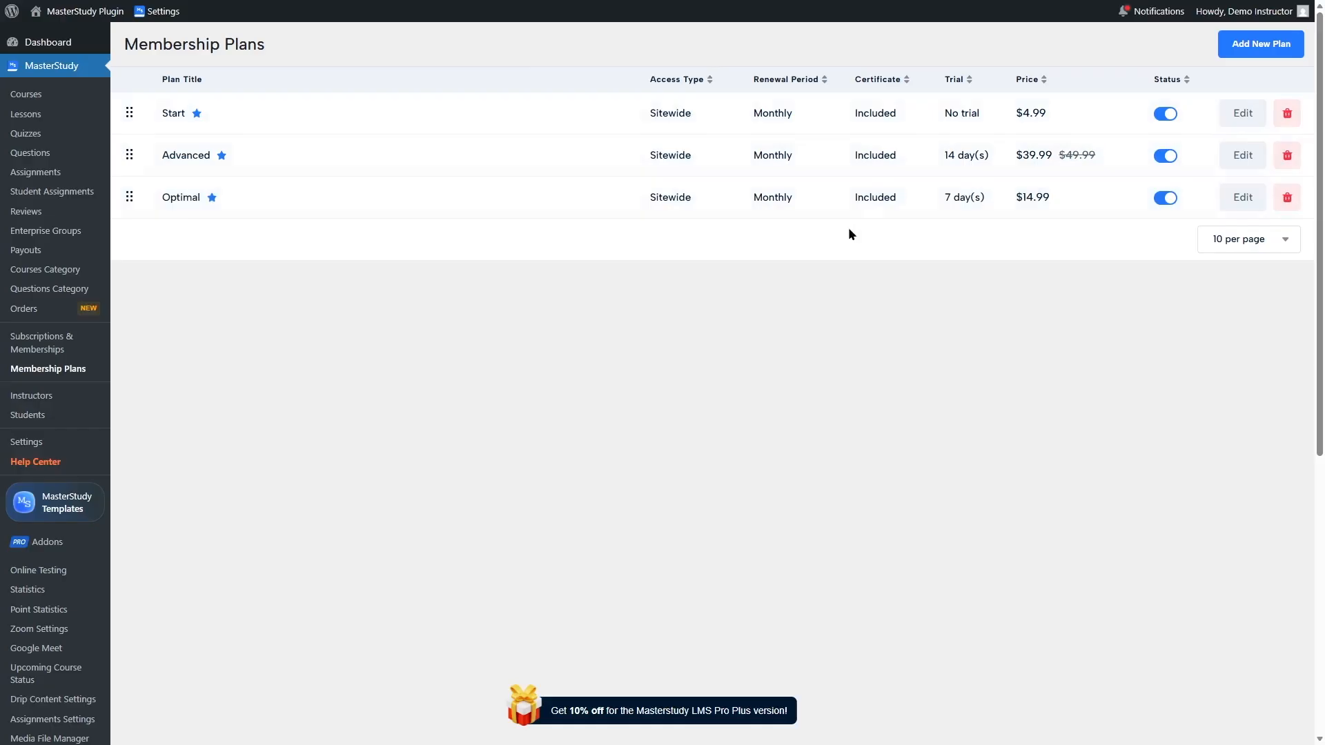
# - Delete the Optimal plan, confirming, and begin a blank new membership plan
pyautogui.click(1287, 200)
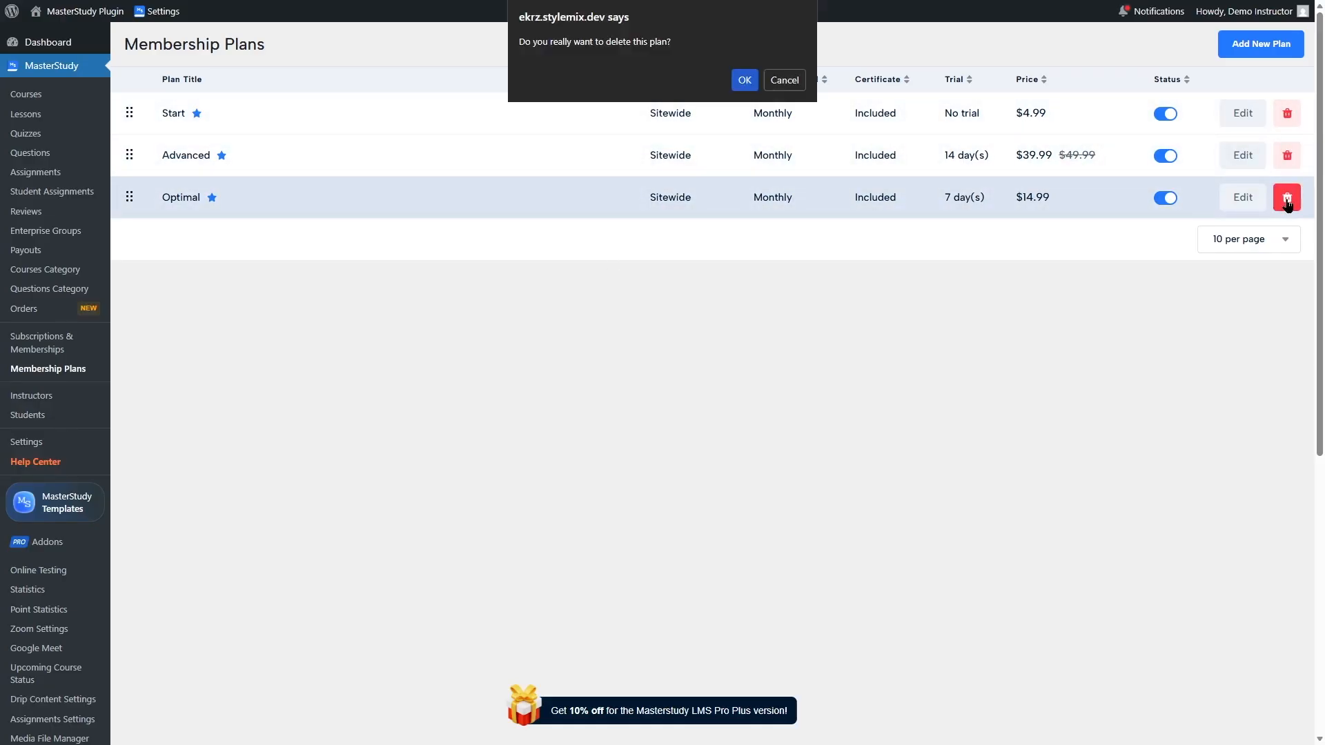
pyautogui.click(743, 80)
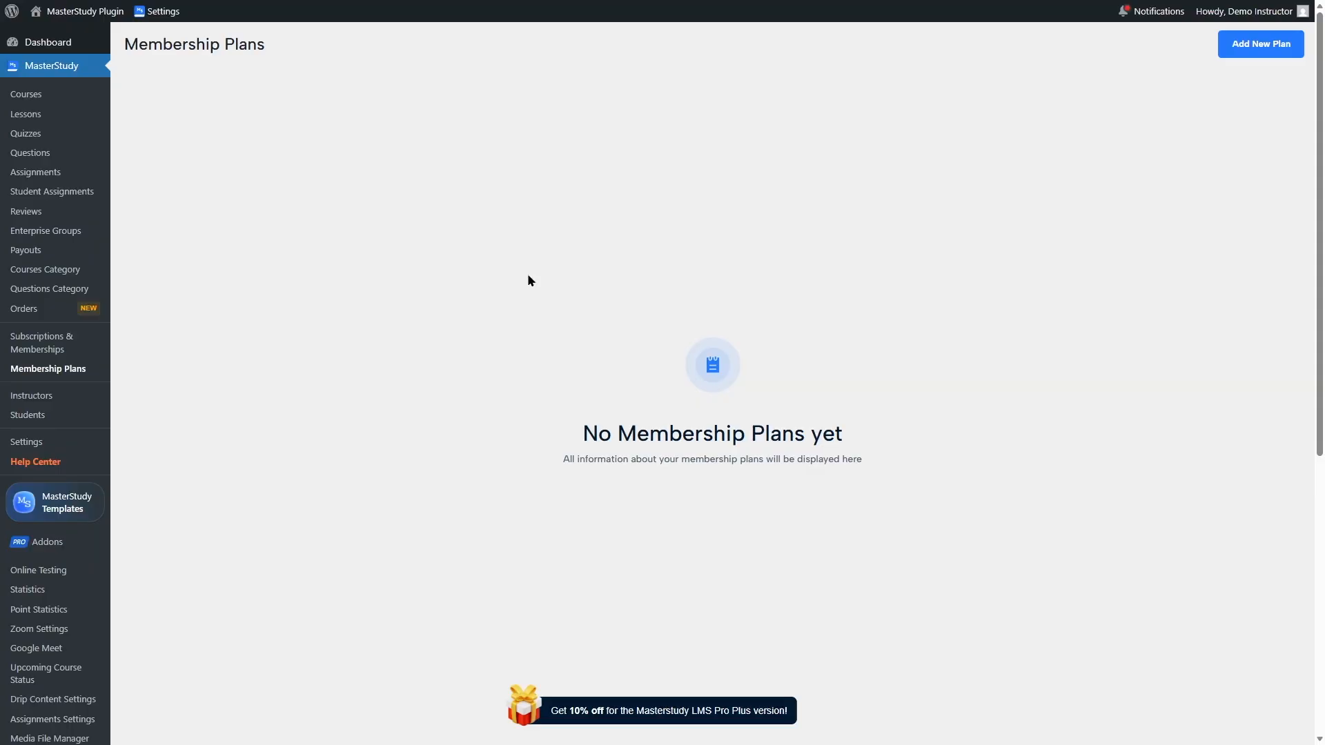
pyautogui.click(1267, 47)
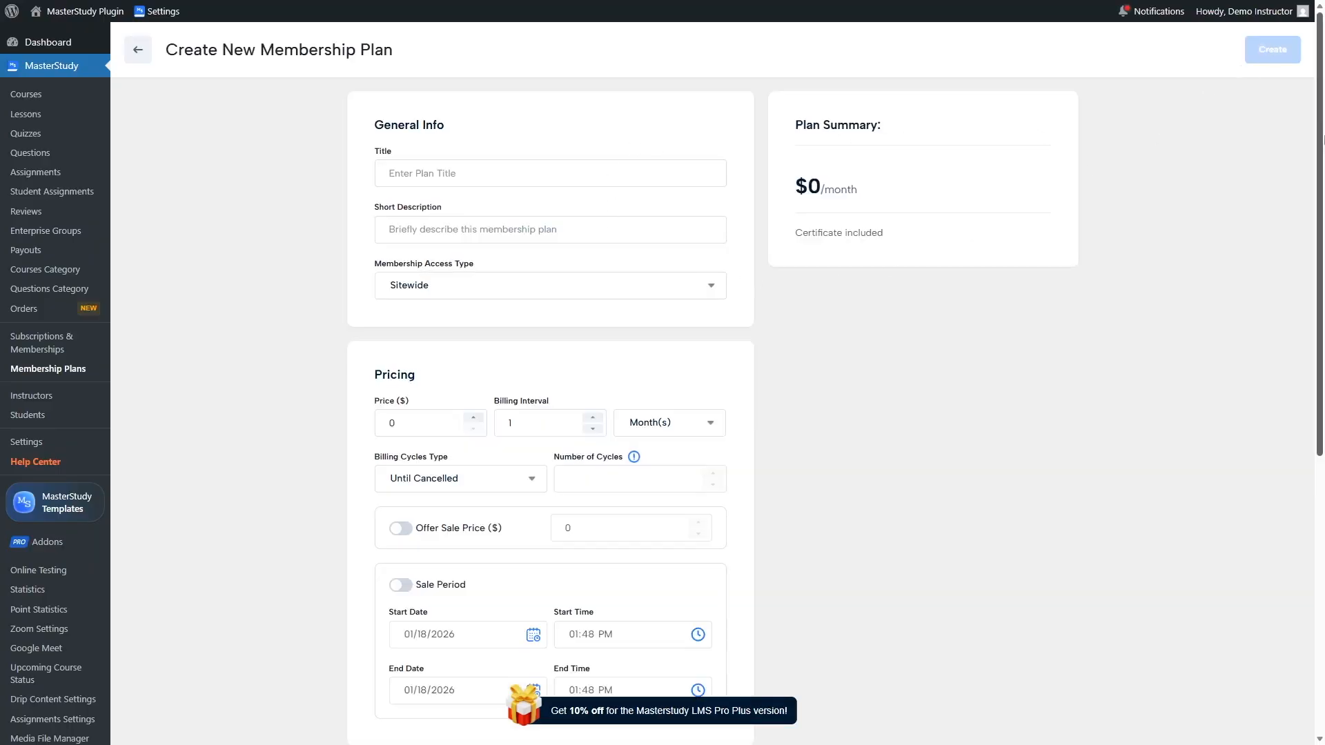
# - Make the Bronze plan Category-based, including the Art and Material Design categories
pyautogui.scroll(-6, 616, 265)
pyautogui.scroll(6, 392, 171)
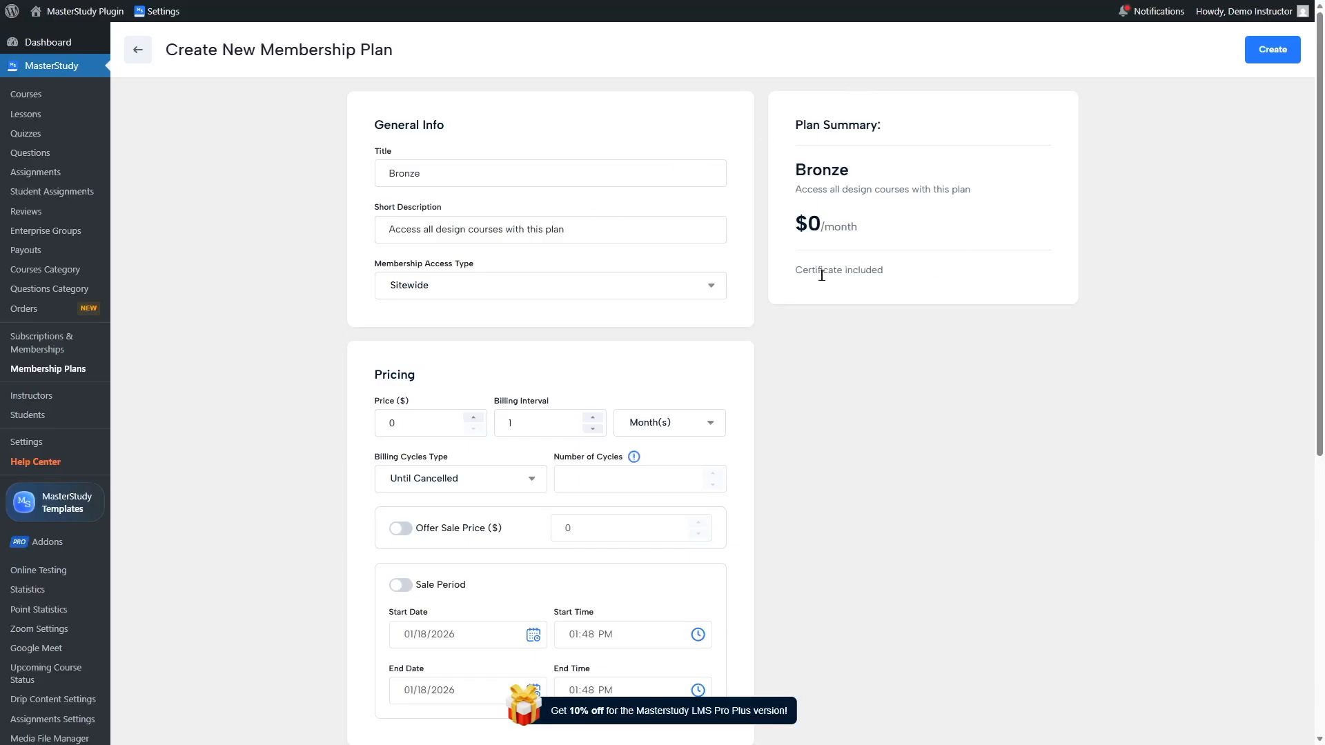
pyautogui.click(497, 293)
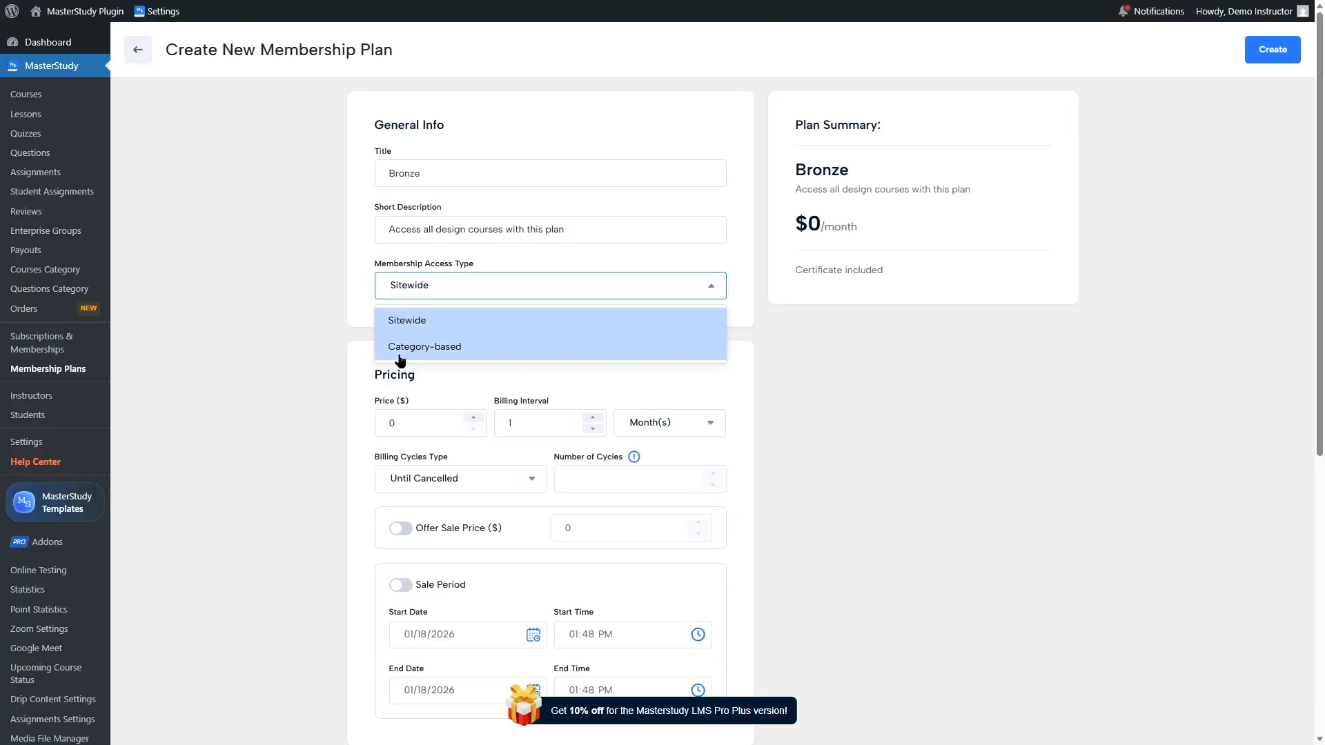
pyautogui.click(452, 291)
pyautogui.click(452, 291)
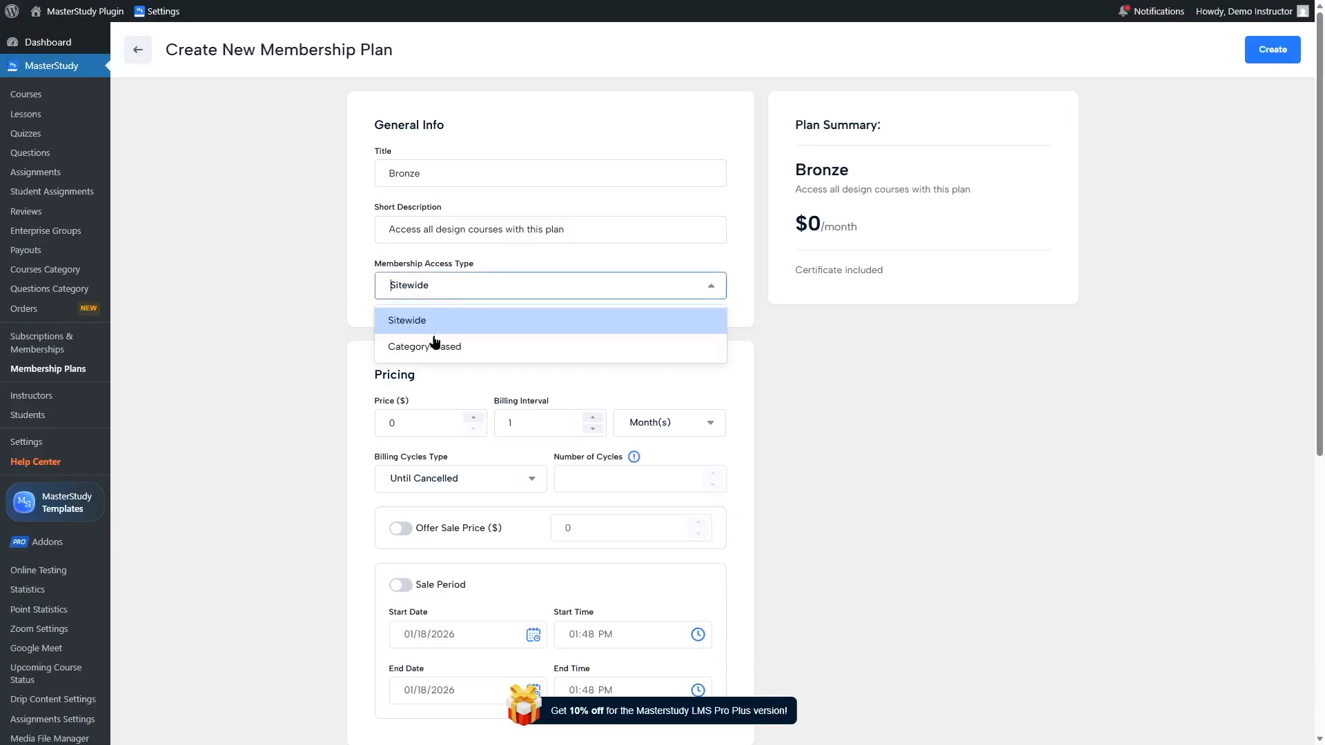
pyautogui.click(467, 353)
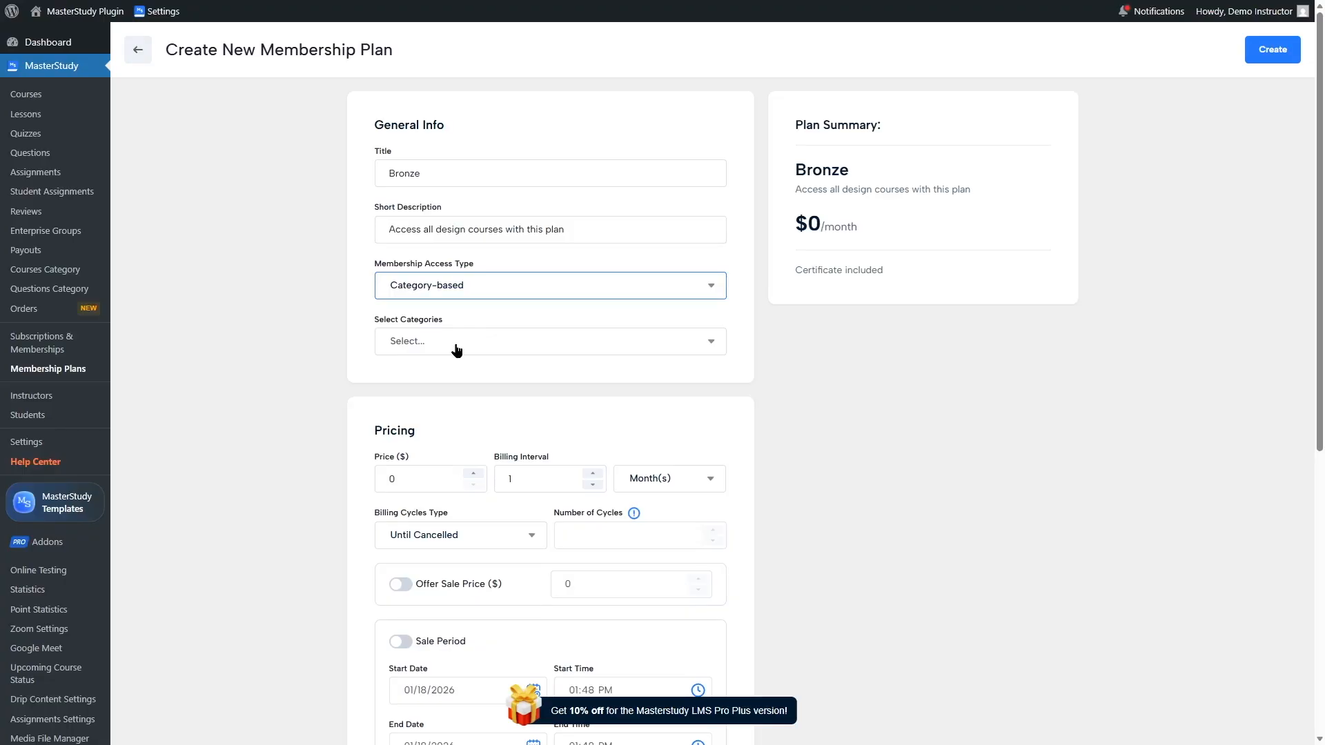
pyautogui.click(622, 343)
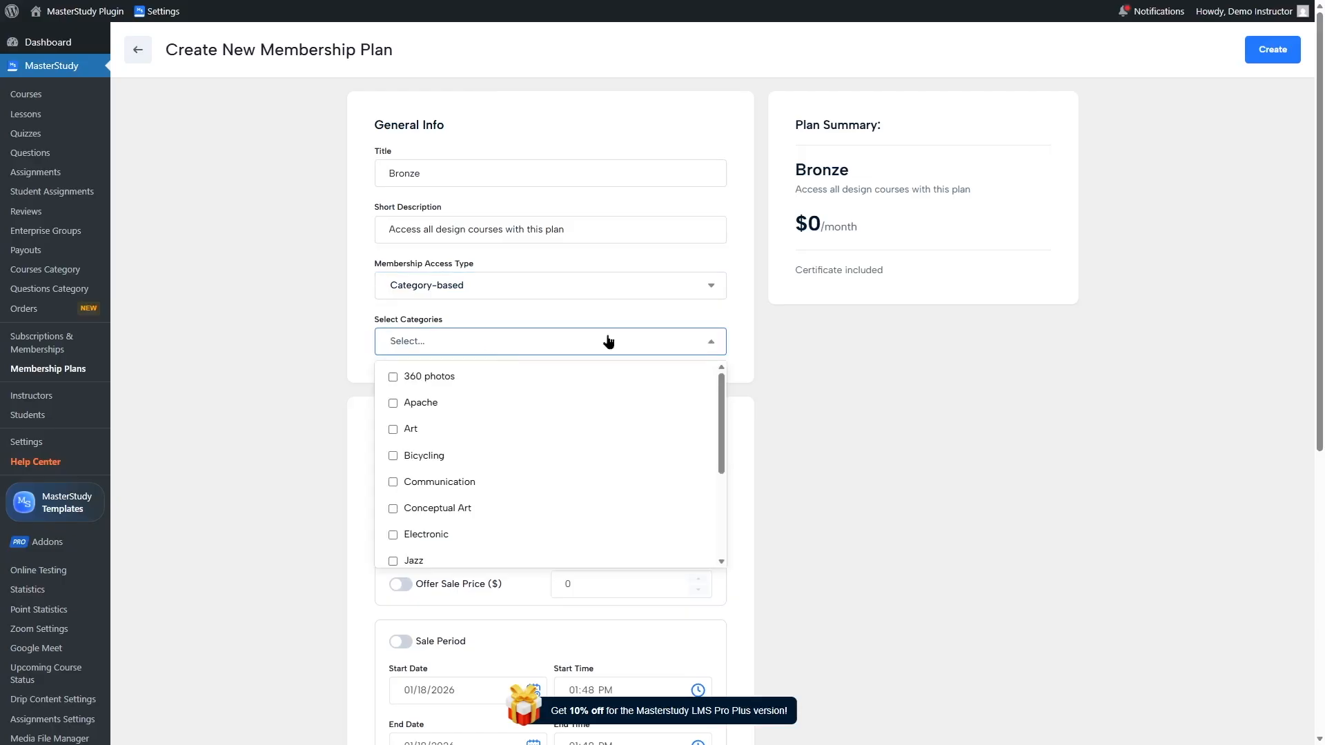
pyautogui.moveTo(721, 411); pyautogui.dragTo(728, 367)
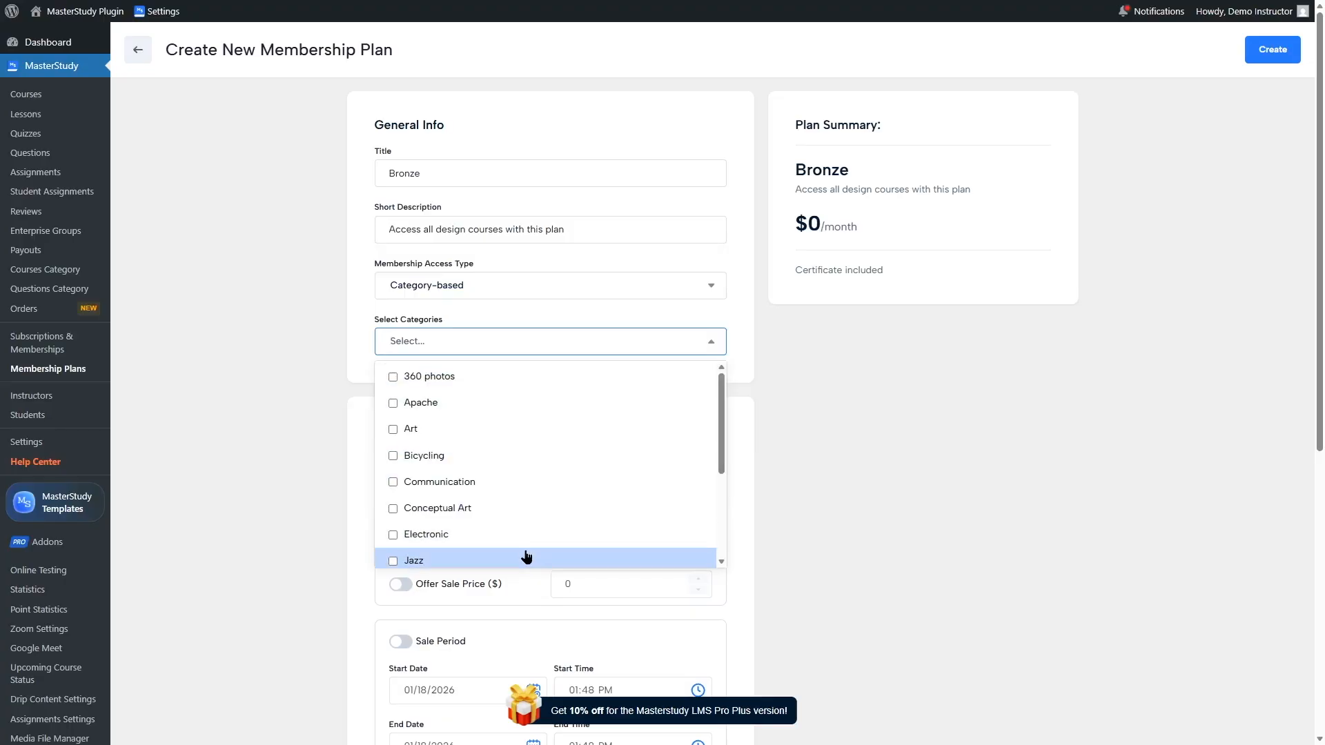
pyautogui.click(421, 430)
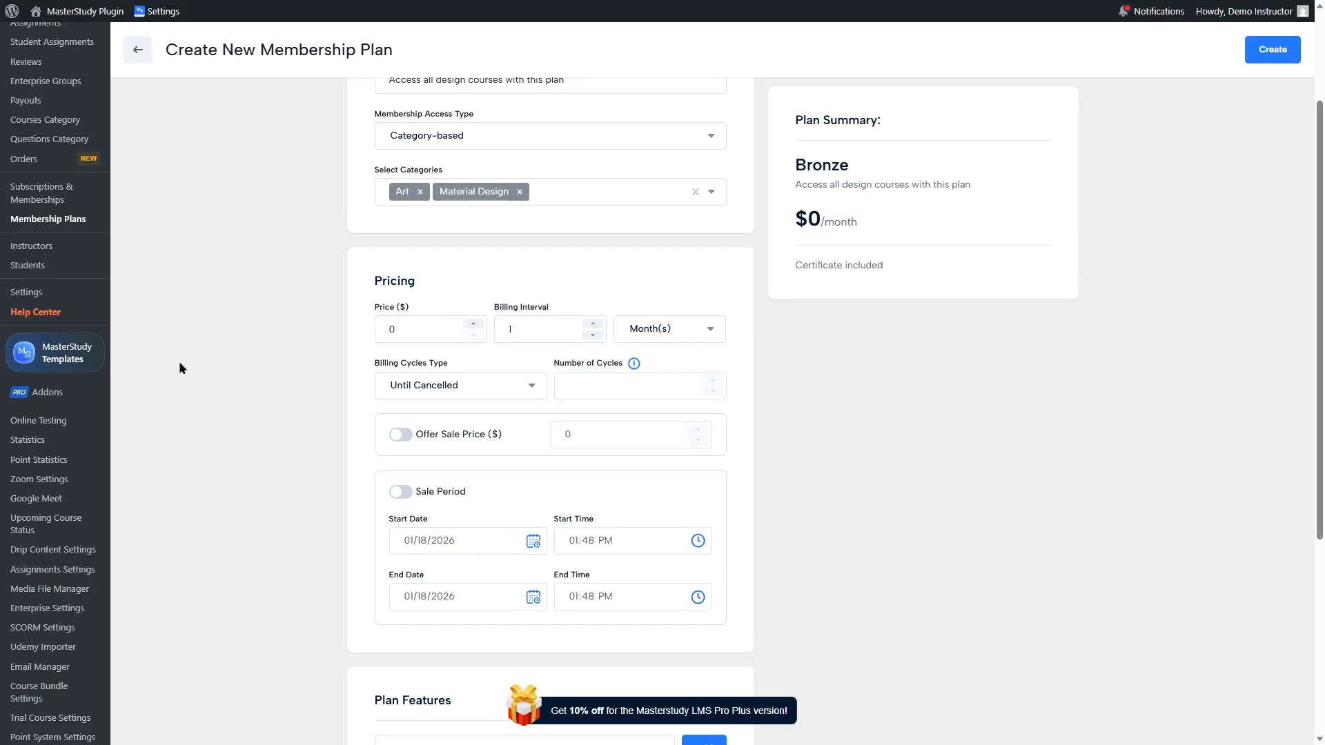
# - Keep the Bronze plan billed monthly with billing cycles set to Until Cancelled
pyautogui.click(674, 329)
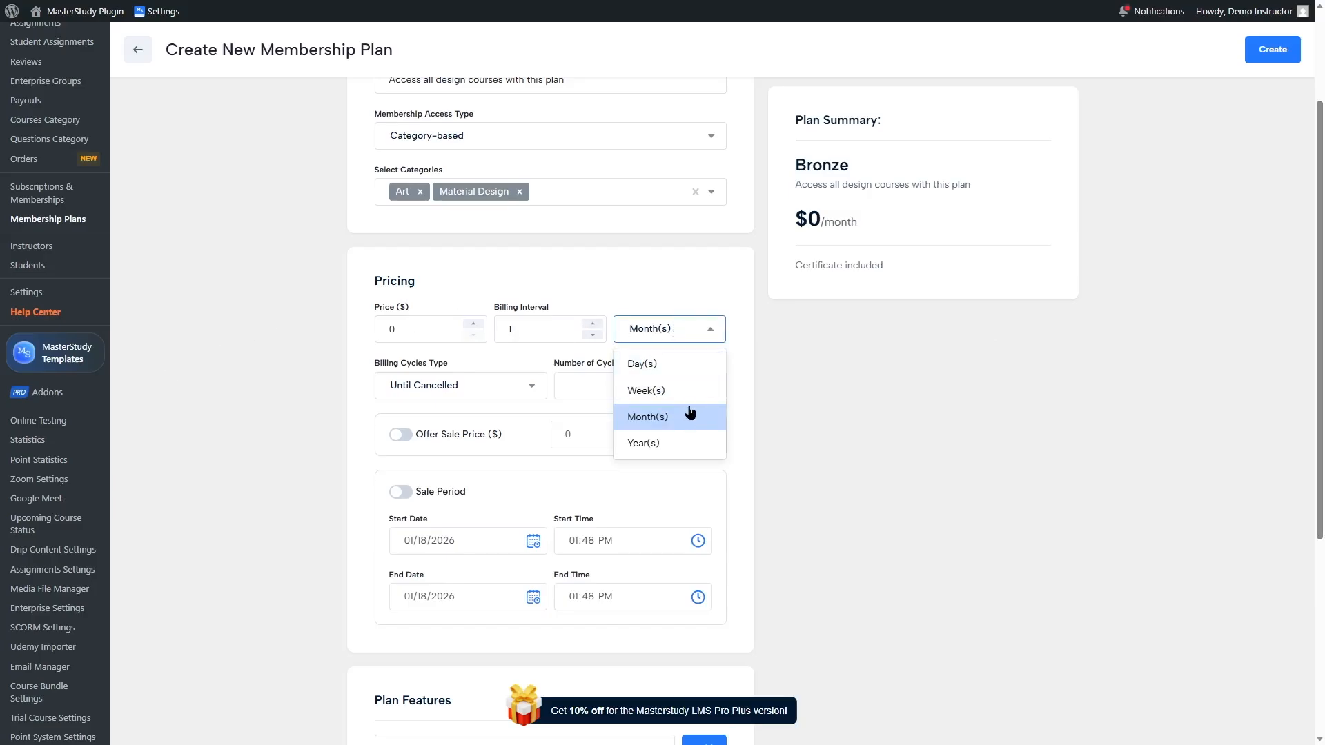
pyautogui.click(627, 270)
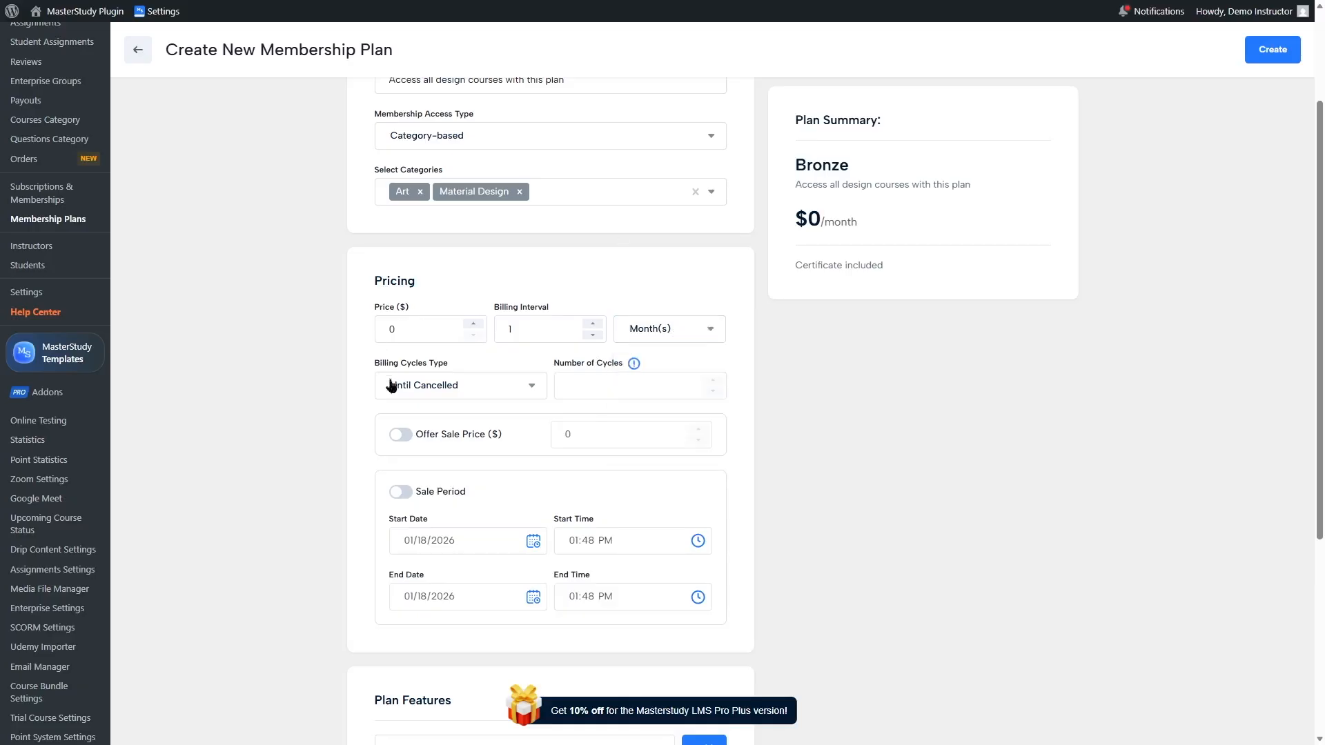
pyautogui.click(452, 391)
pyautogui.click(412, 423)
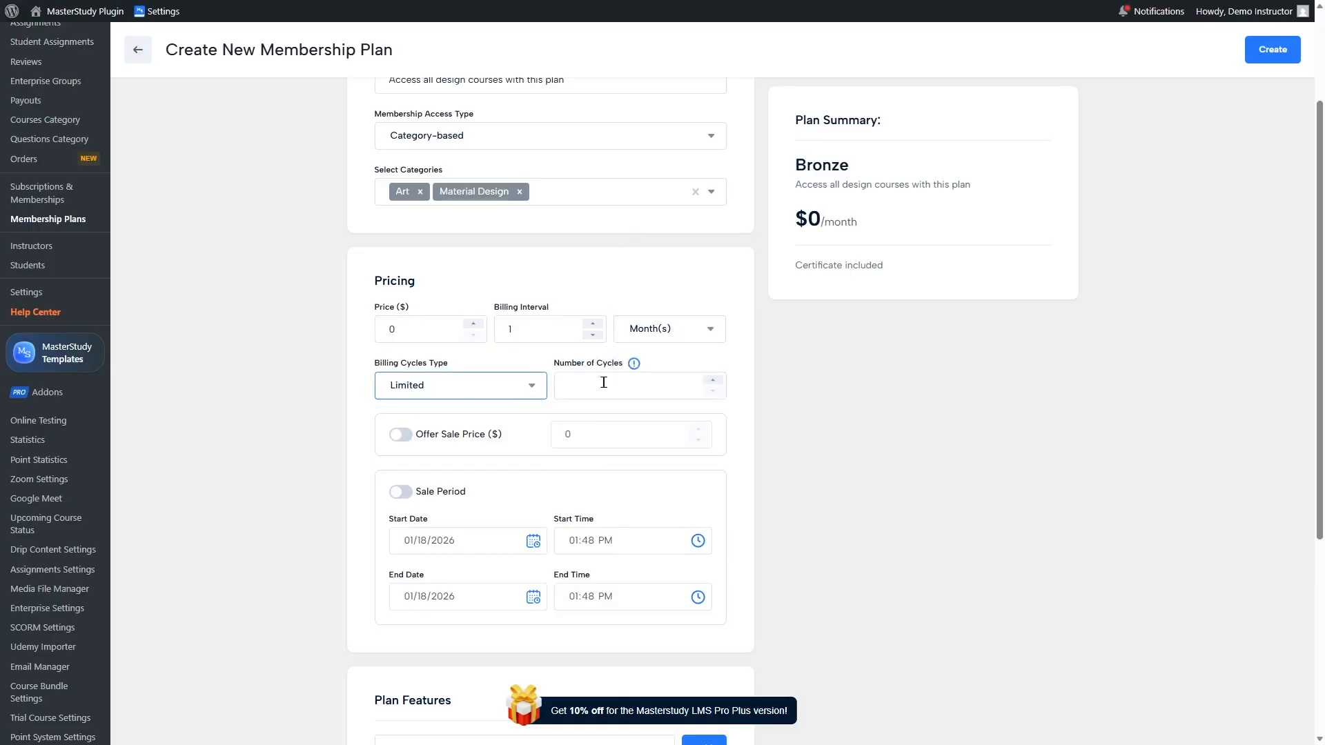
pyautogui.click(494, 387)
pyautogui.click(524, 446)
# - Price the Bronze plan at 50.90 and add its first feature, Access to all the design courses
pyautogui.click(421, 330)
pyautogui.write('50.90')
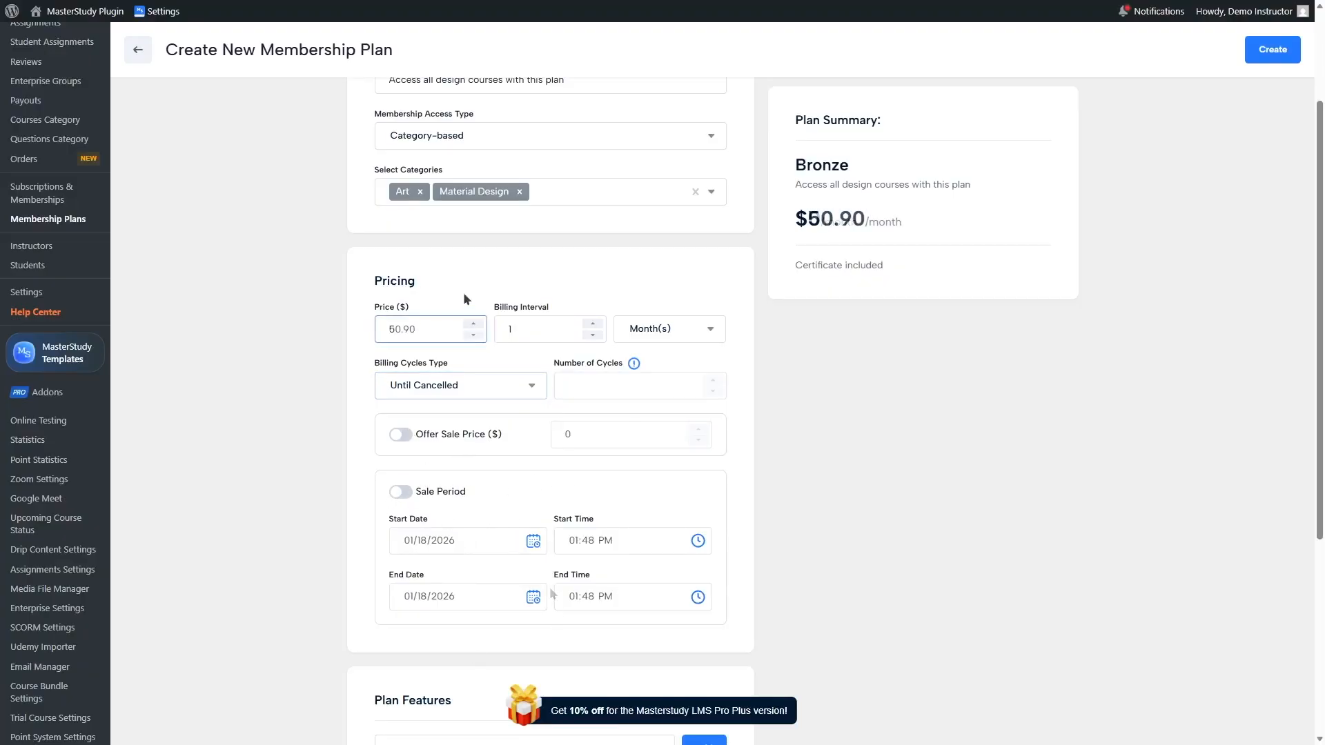
pyautogui.scroll(-5, 863, 432)
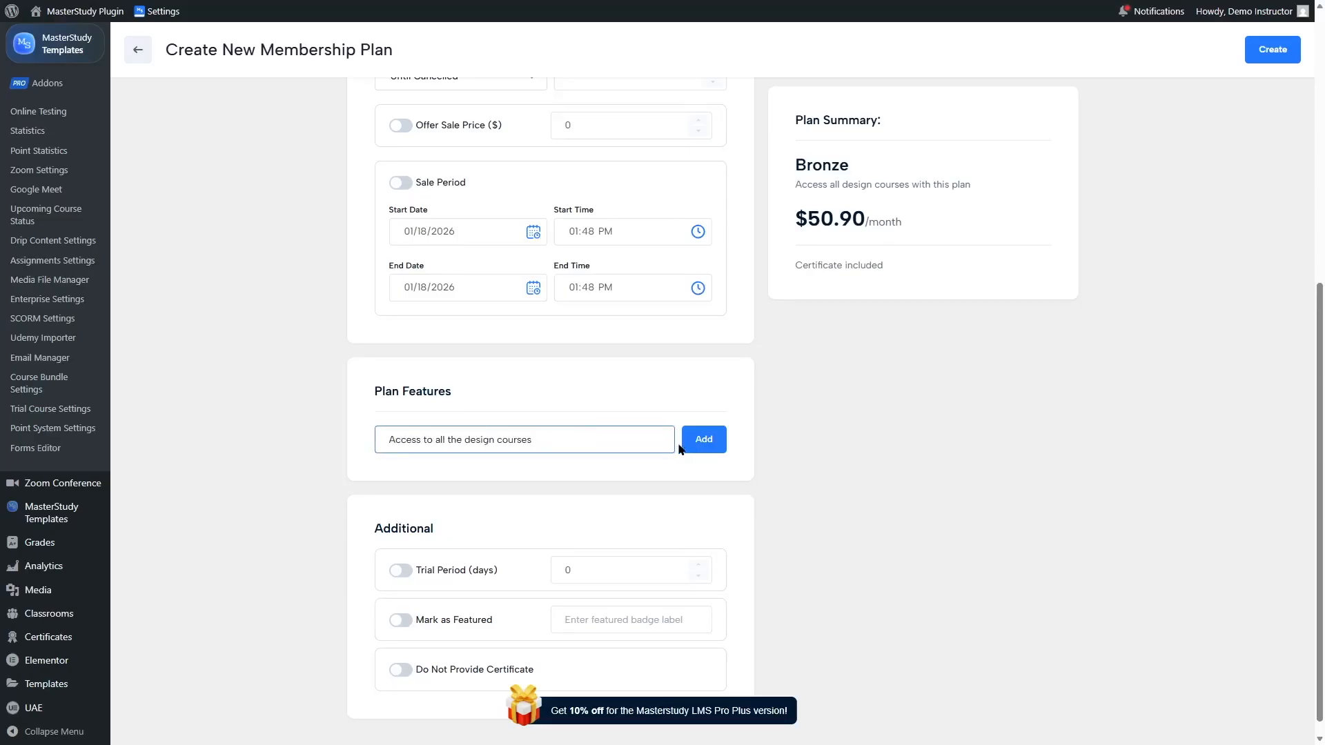
pyautogui.click(692, 445)
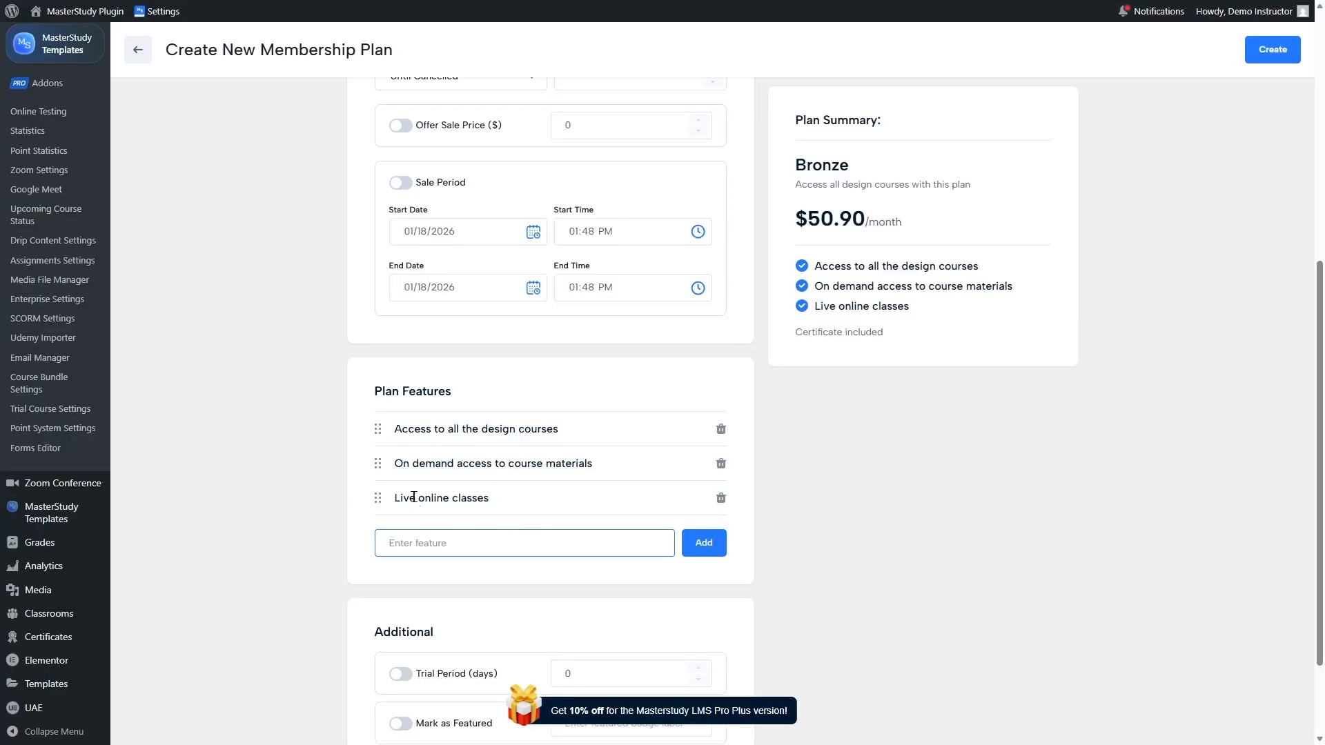
# - Move Live online classes to the top of the features and turn on Do Not Provide Certificate
pyautogui.moveTo(379, 497)
pyautogui.mouseDown()
pyautogui.moveTo(379, 431)
pyautogui.moveTo(379, 504)
pyautogui.mouseUp()
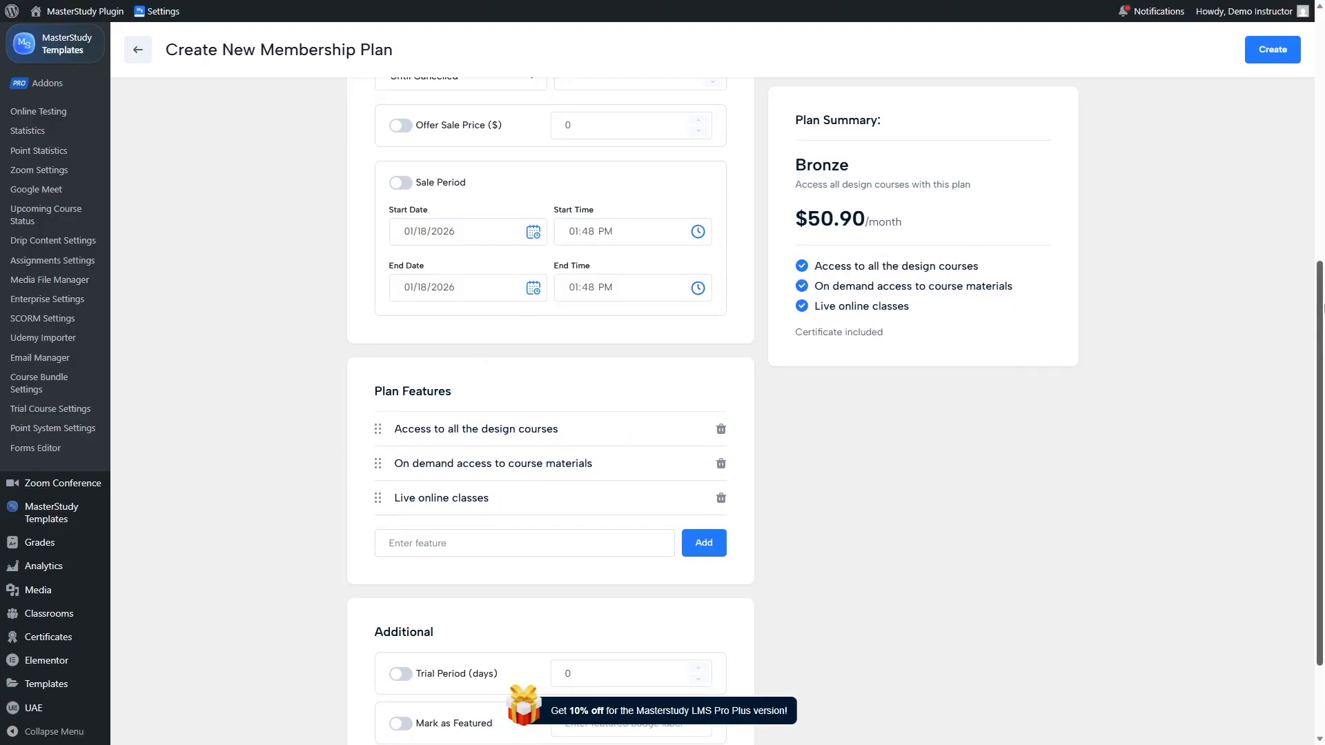
pyautogui.scroll(-2, 1321, 417)
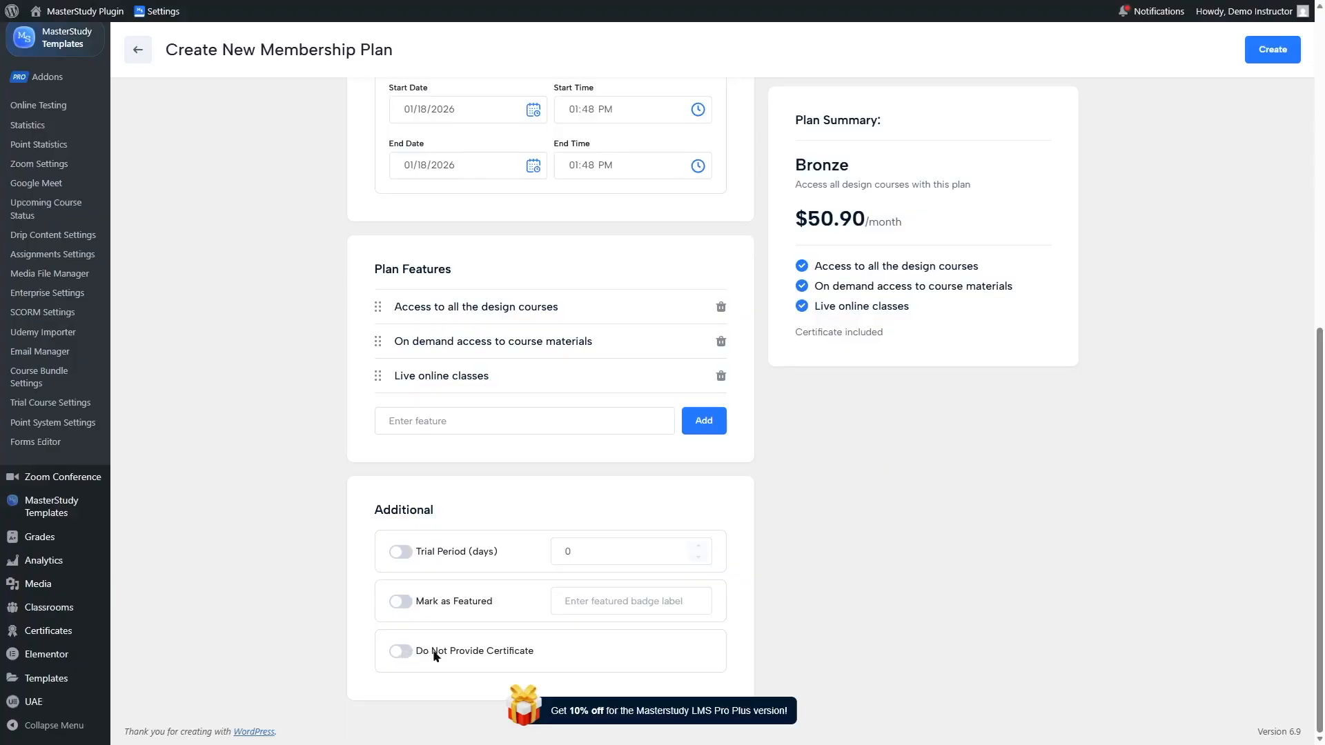
pyautogui.click(402, 654)
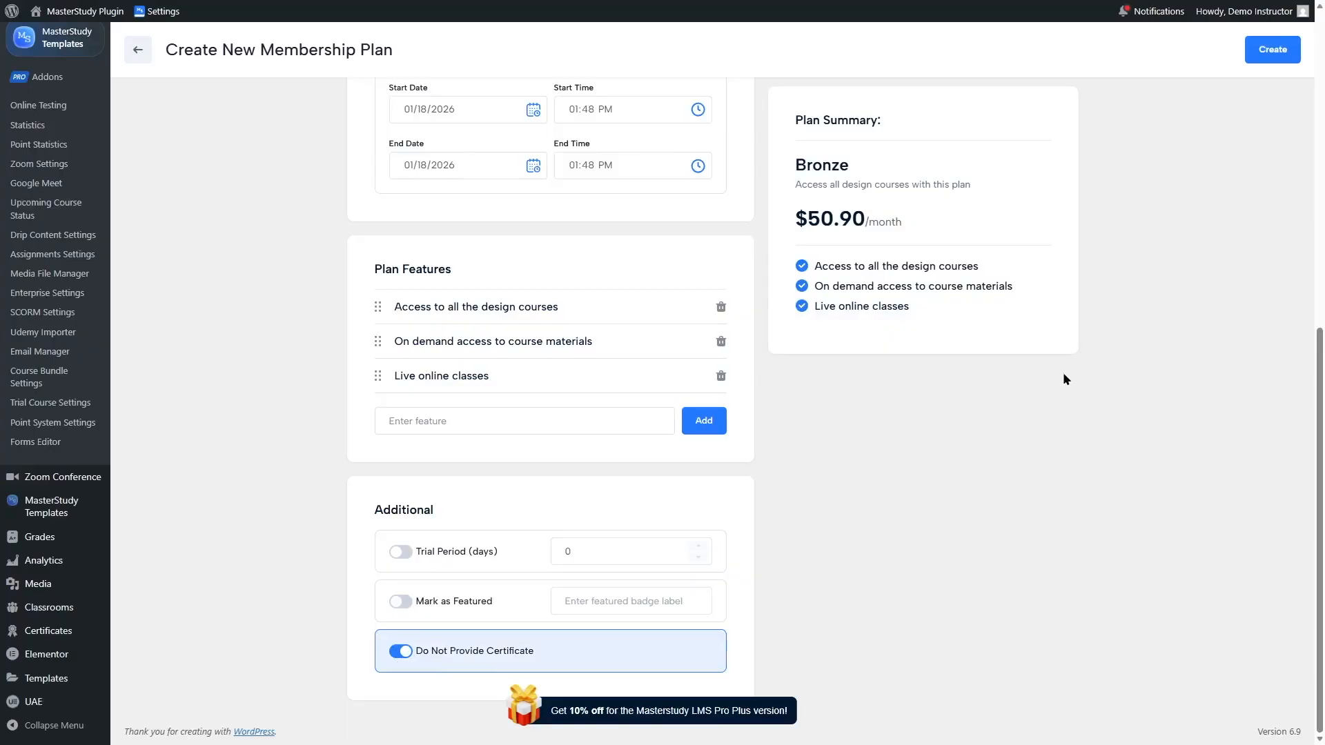
# - Create the Bronze plan and return to the membership plans list
pyautogui.scroll(8, 1236, 458)
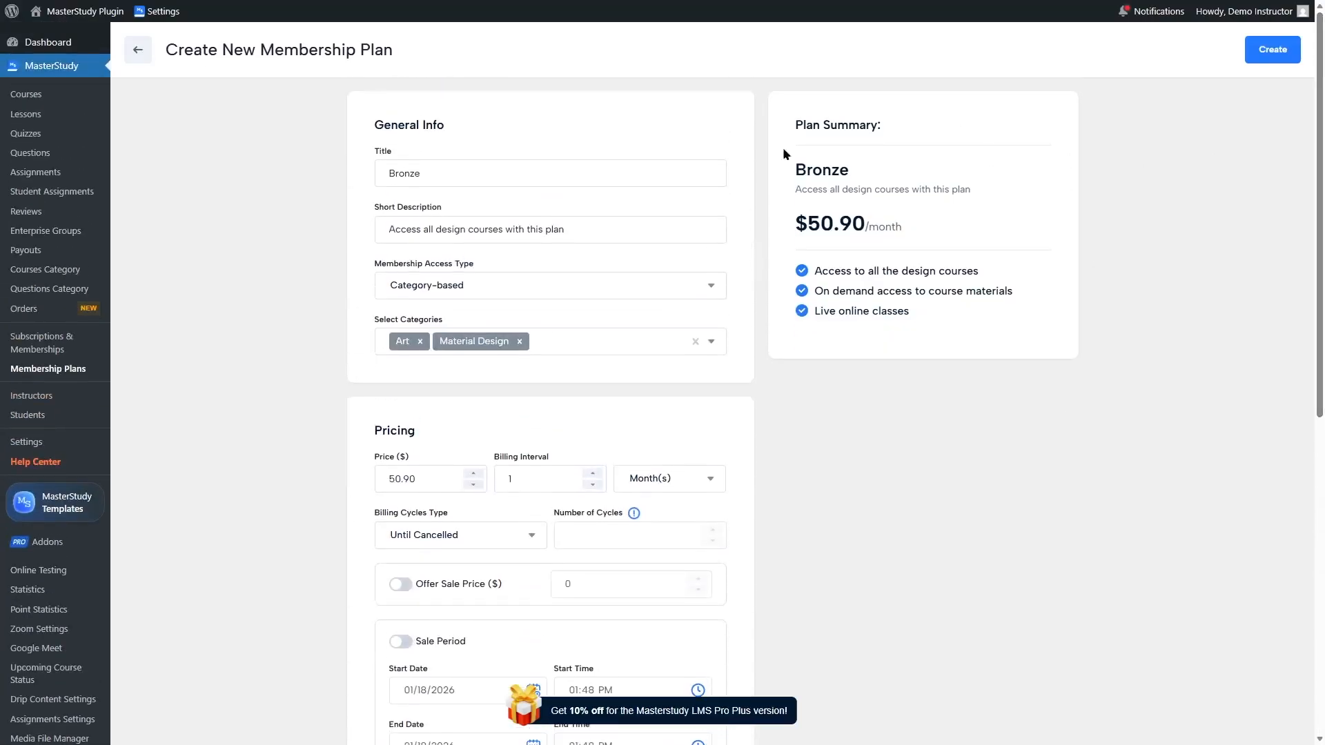
pyautogui.scroll(-8, 918, 688)
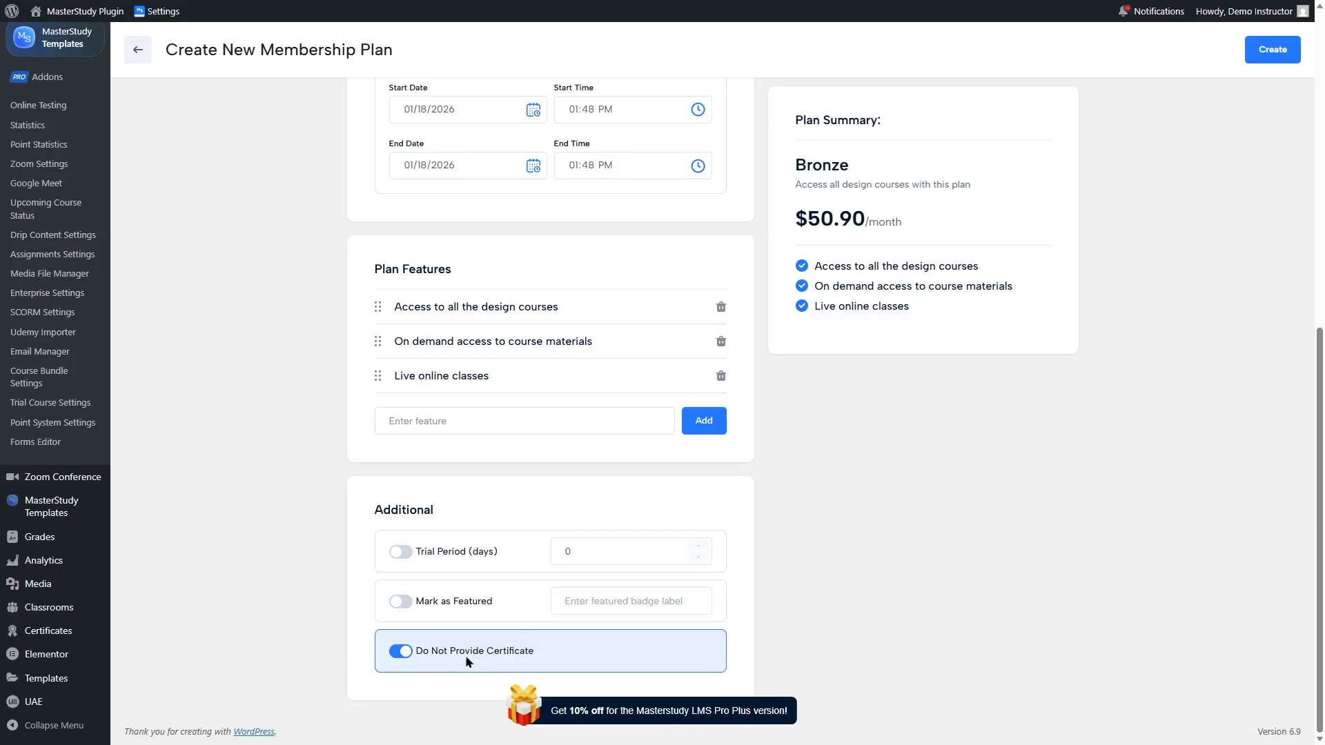
pyautogui.scroll(8, 458, 658)
pyautogui.click(1264, 55)
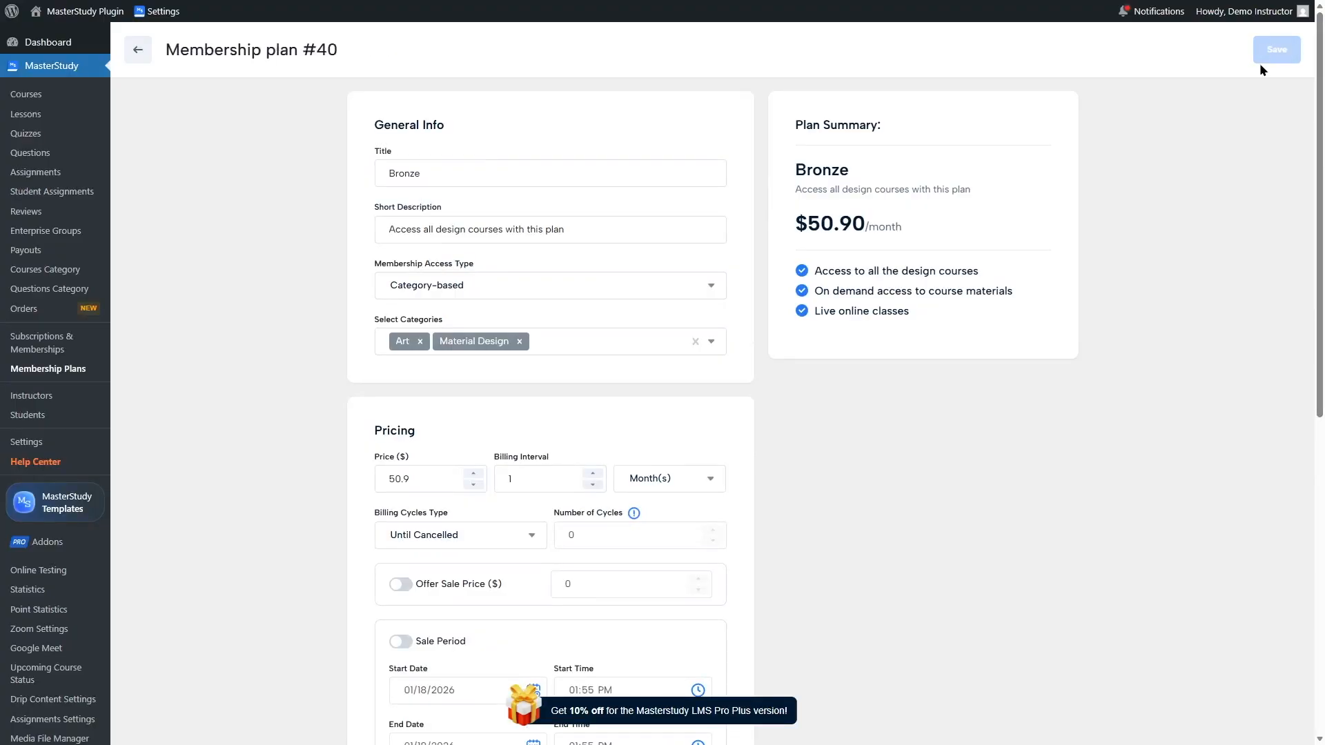
pyautogui.click(142, 47)
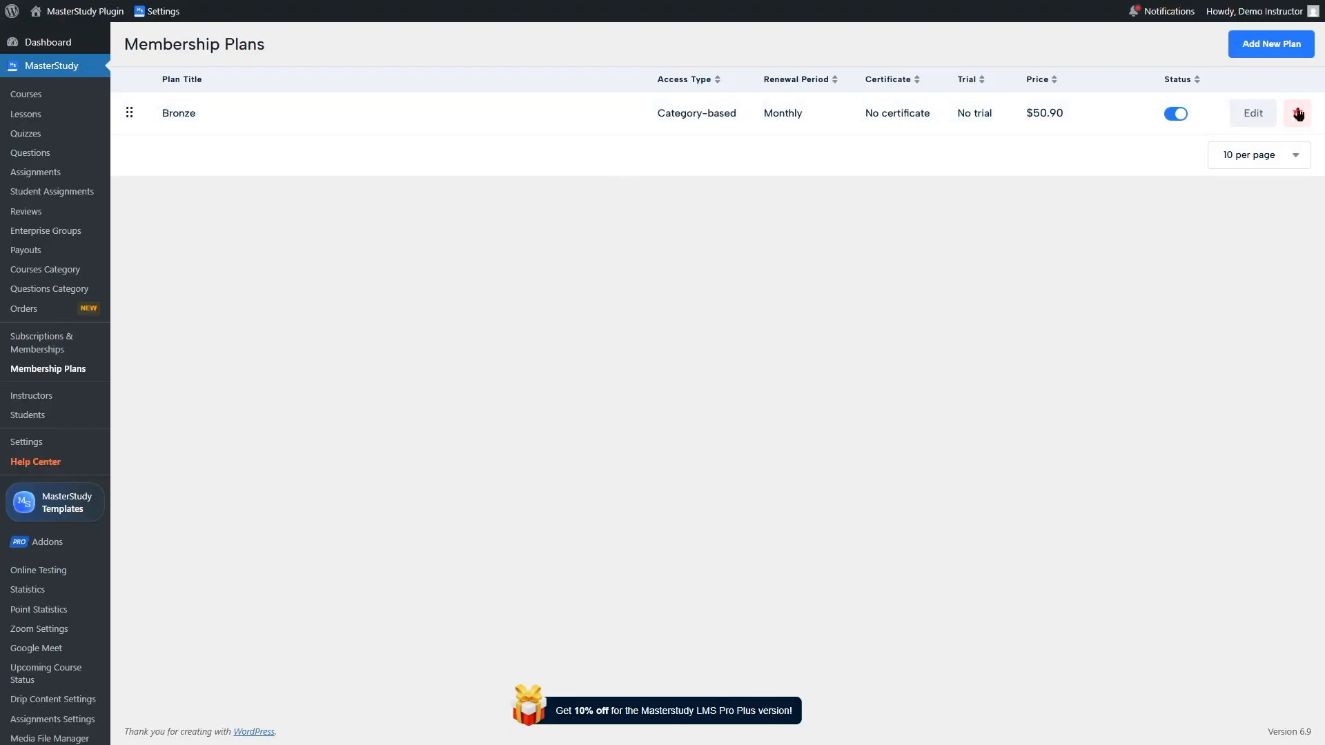
# - Start a new plan titled Silver, described as 'Access to all design and development courses'
pyautogui.click(1270, 42)
pyautogui.click(575, 168)
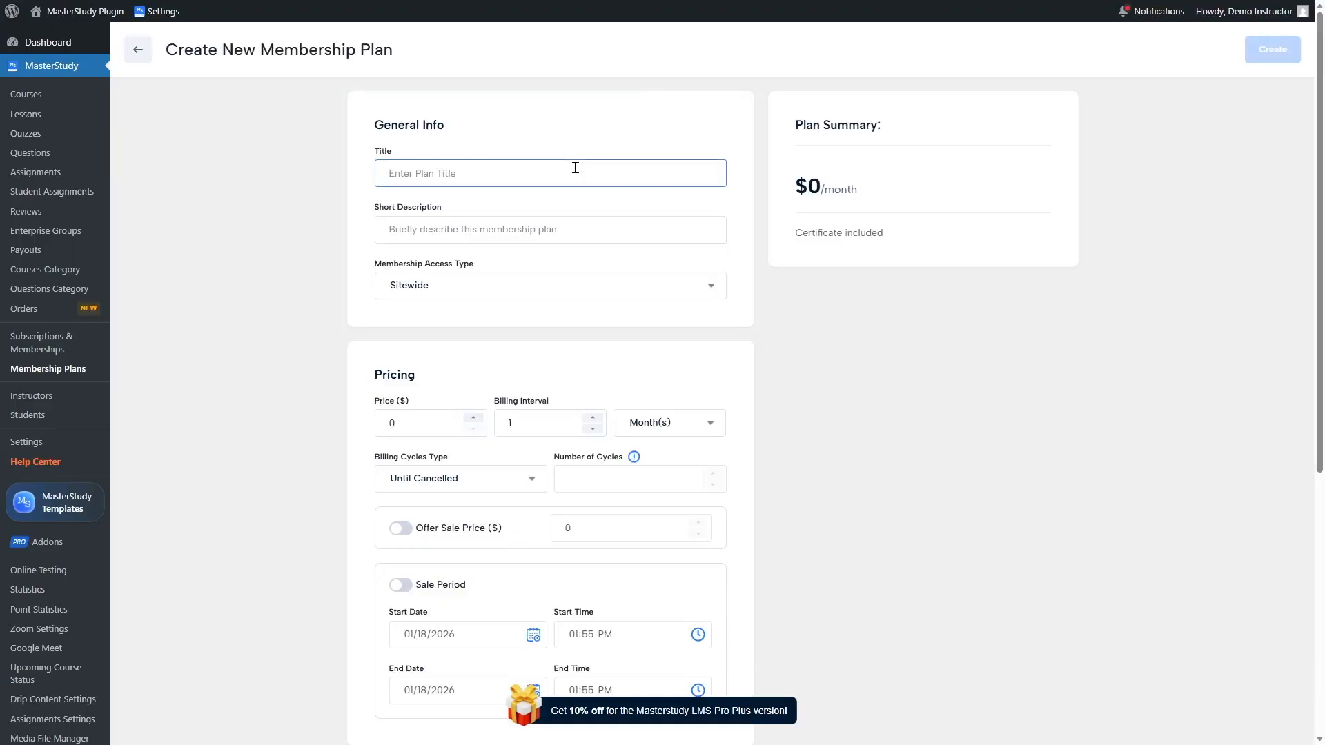
pyautogui.write('Silver')
pyautogui.click(565, 229)
pyautogui.write('Access to all design and development courses')
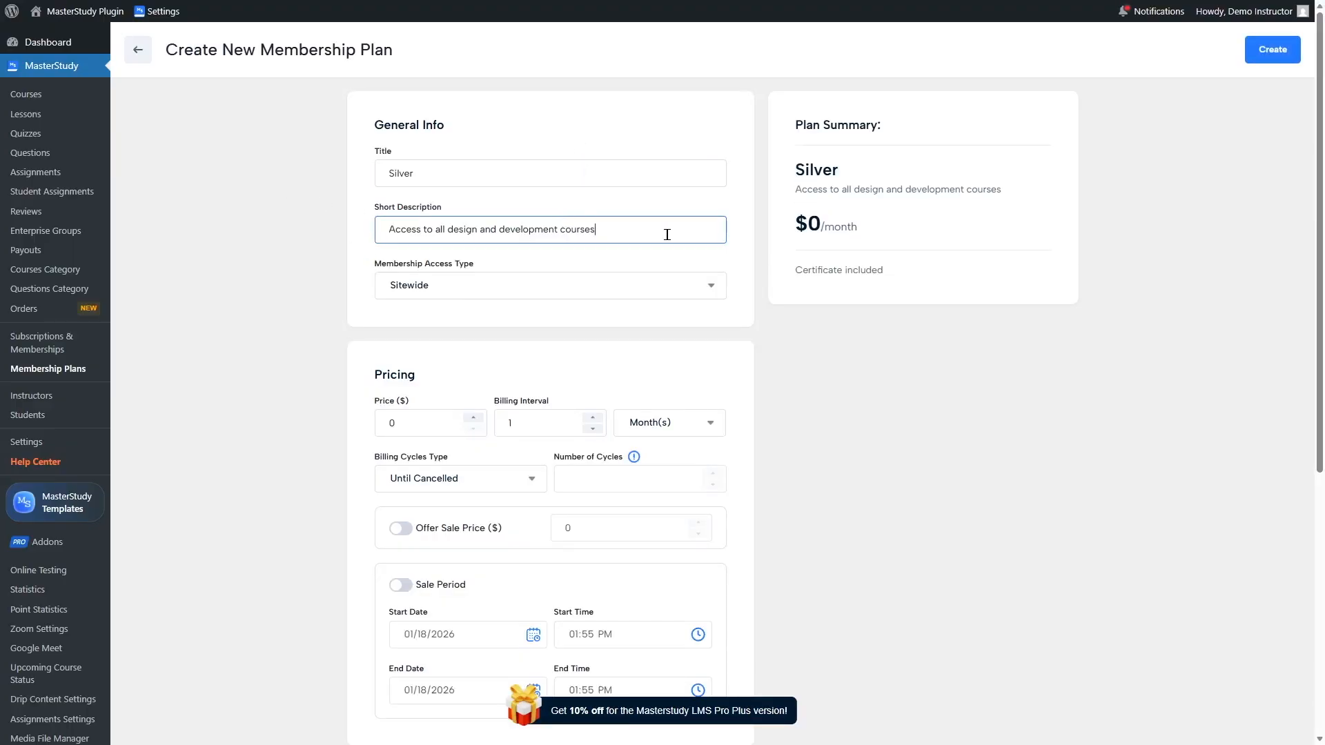
# - Make Silver Category-based, selecting seven design and development categories
pyautogui.click(549, 304)
pyautogui.click(548, 343)
pyautogui.click(591, 353)
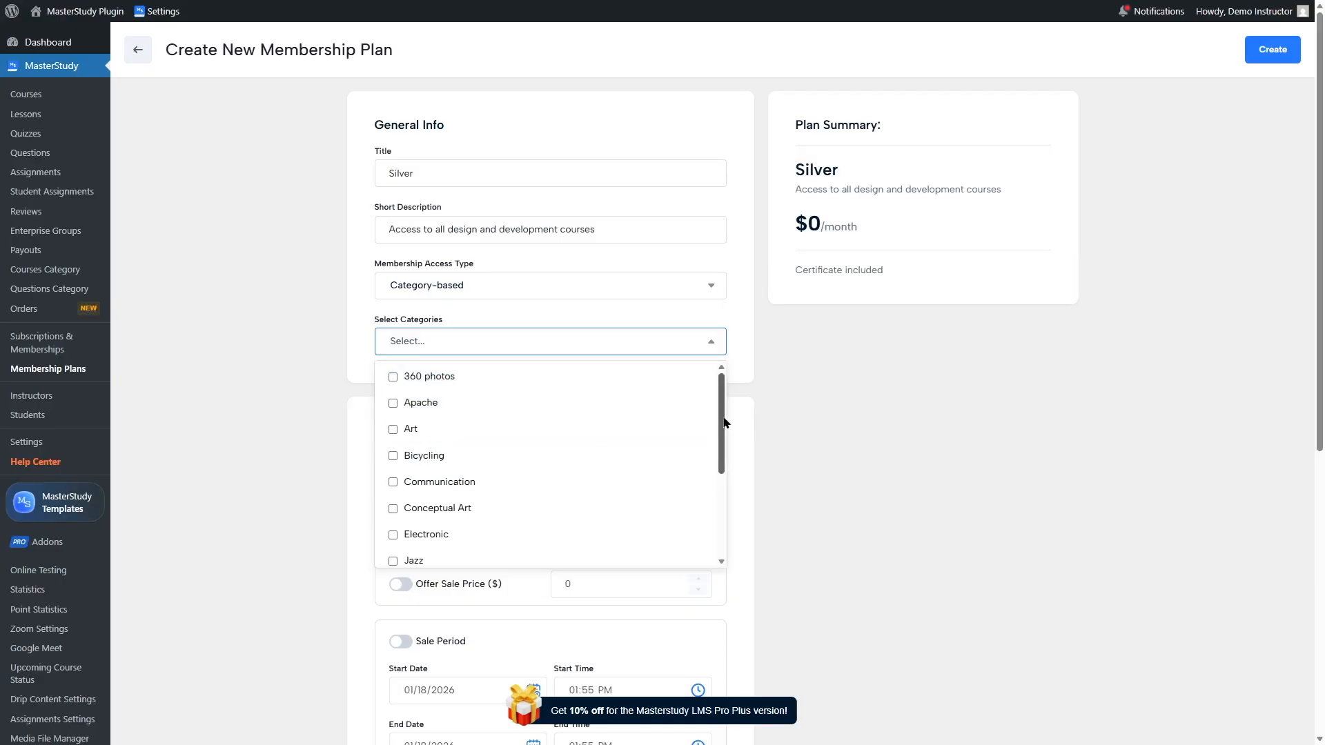
pyautogui.moveTo(725, 421); pyautogui.dragTo(725, 519)
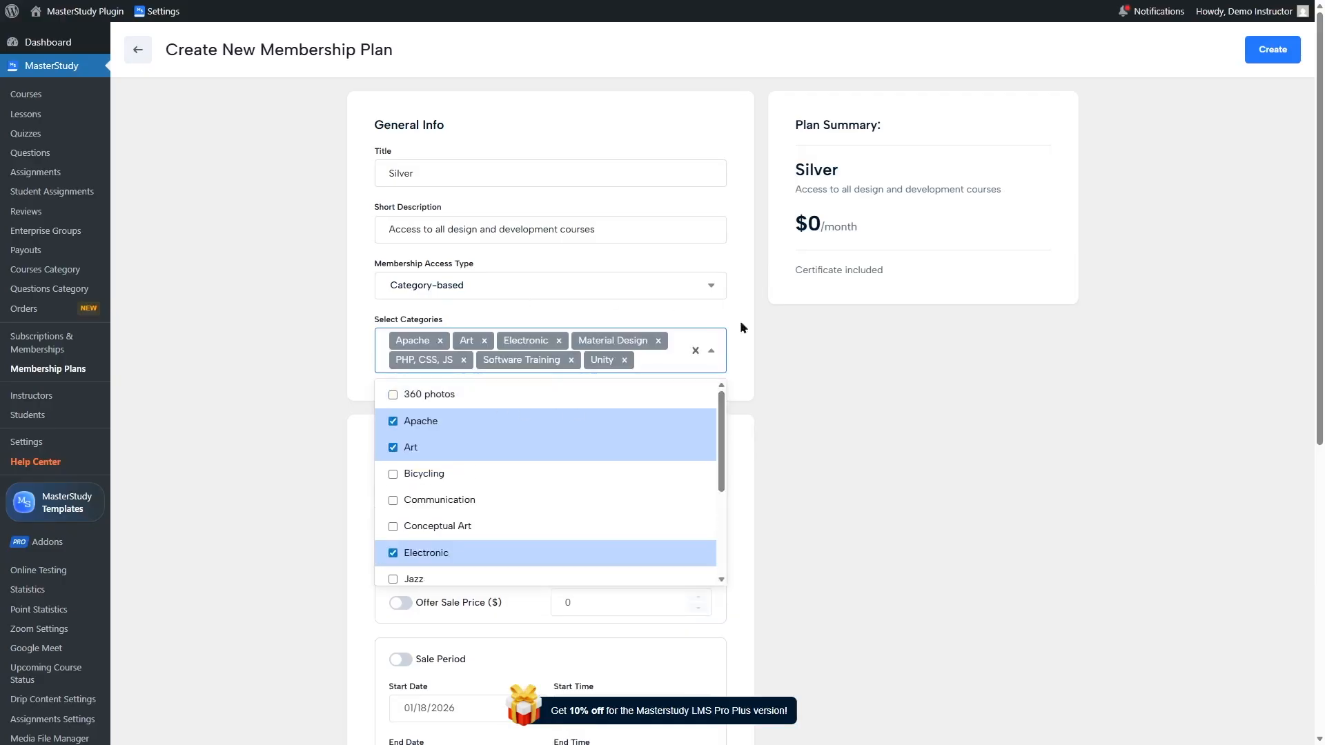
pyautogui.click(852, 358)
pyautogui.scroll(-3, 559, 345)
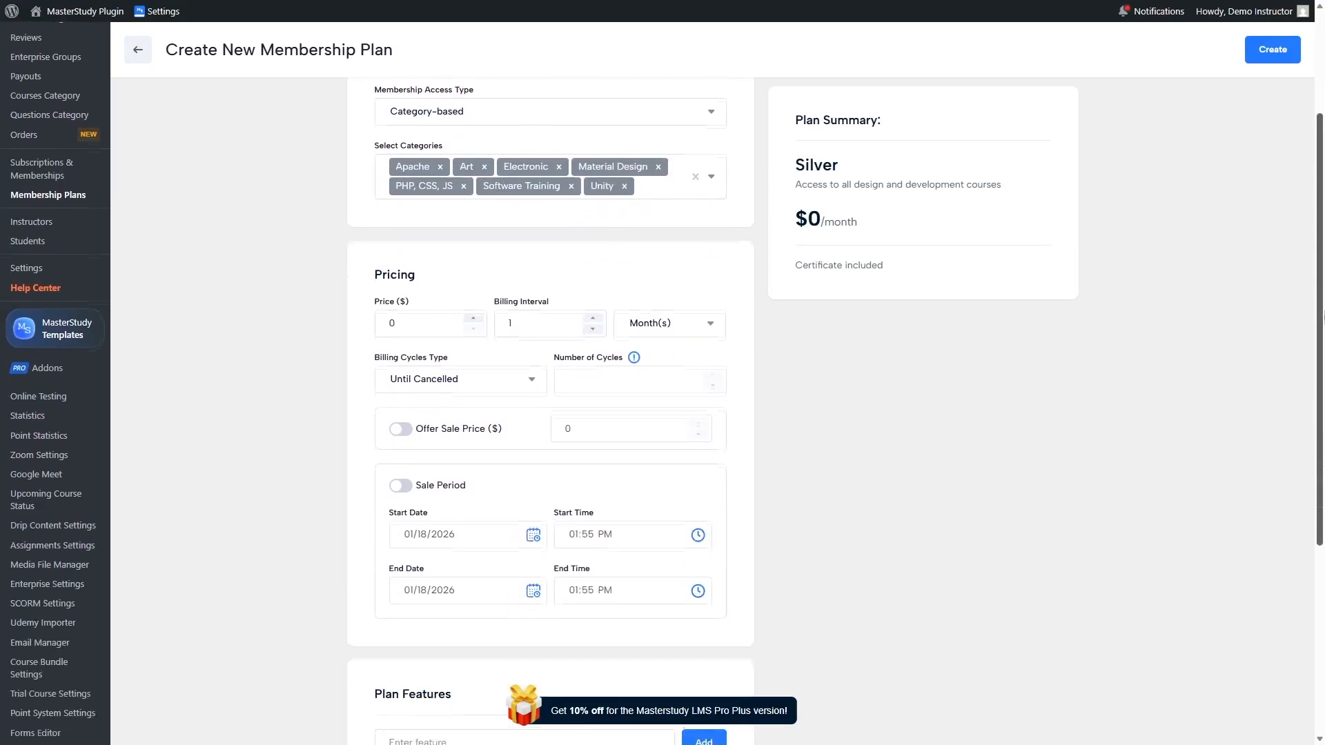
# - Price Silver at 70.90, billed every 6 years until cancelled
pyautogui.click(428, 299)
pyautogui.write('70.90')
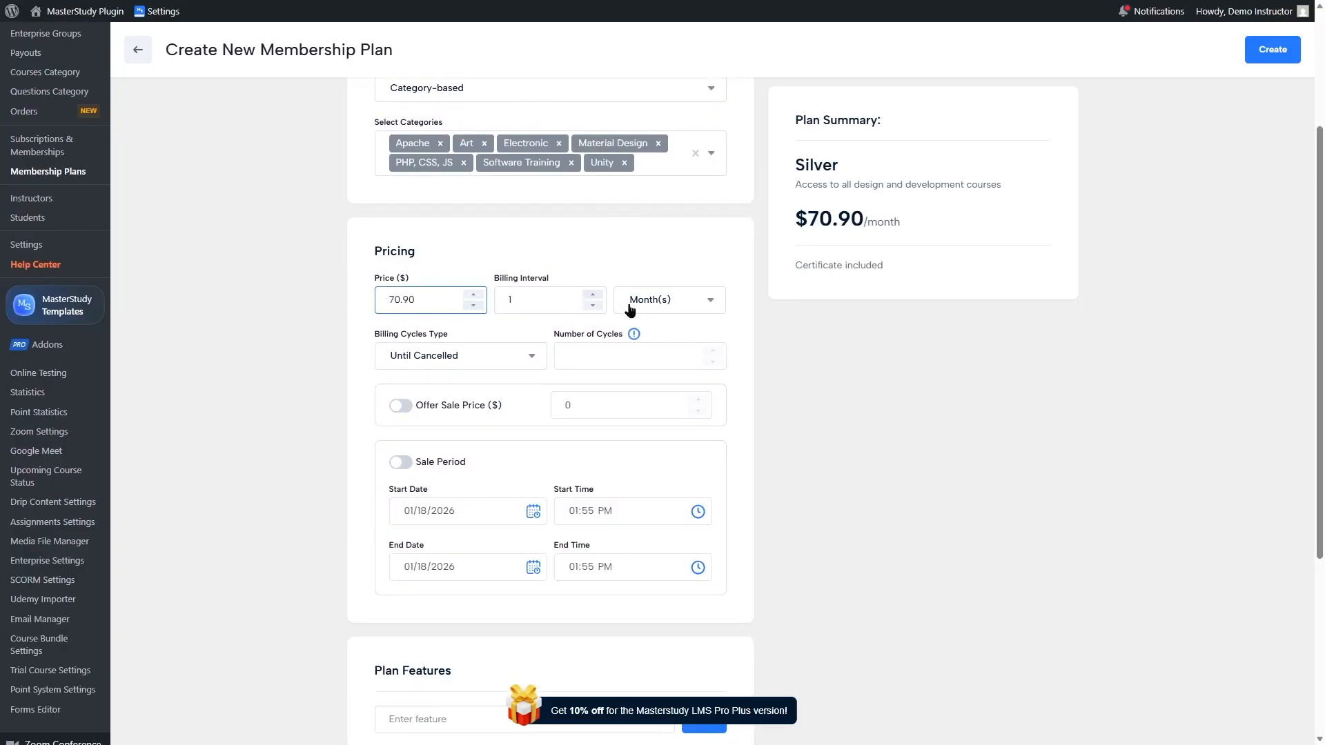
pyautogui.click(676, 307)
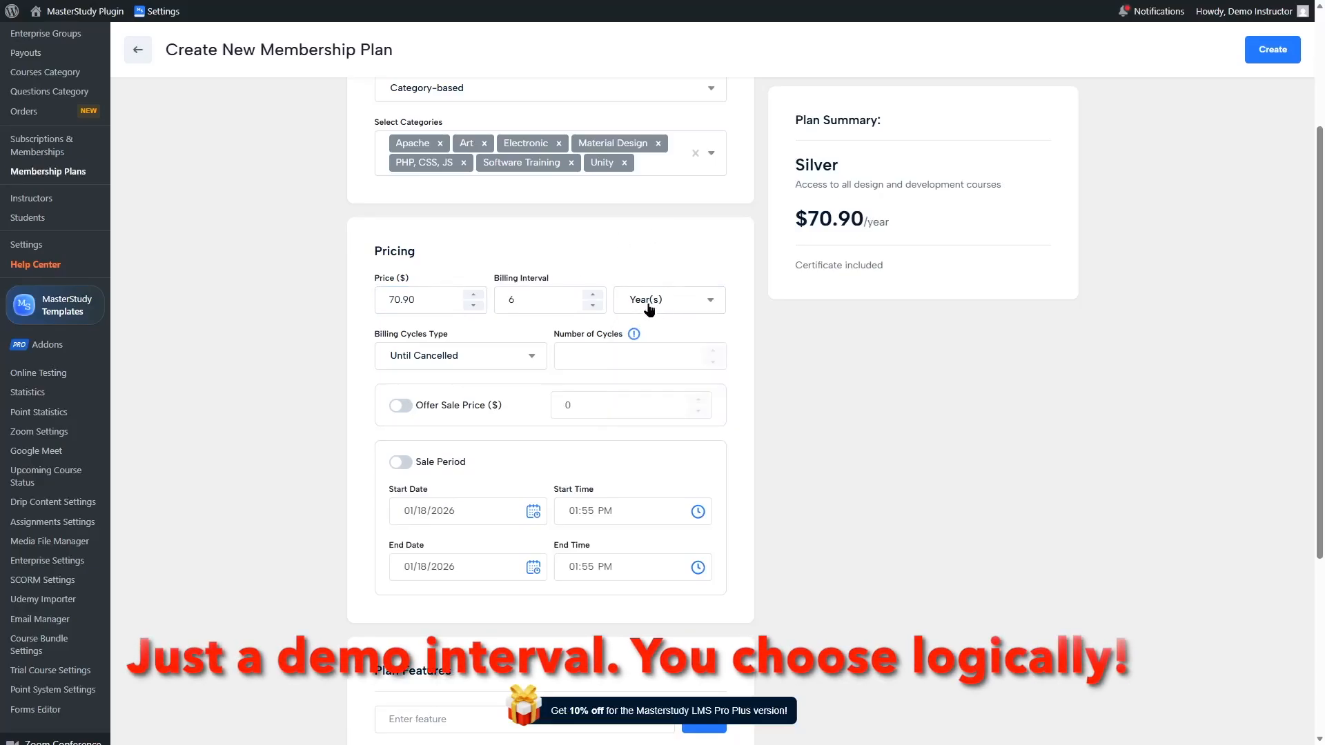
pyautogui.click(649, 308)
pyautogui.click(654, 413)
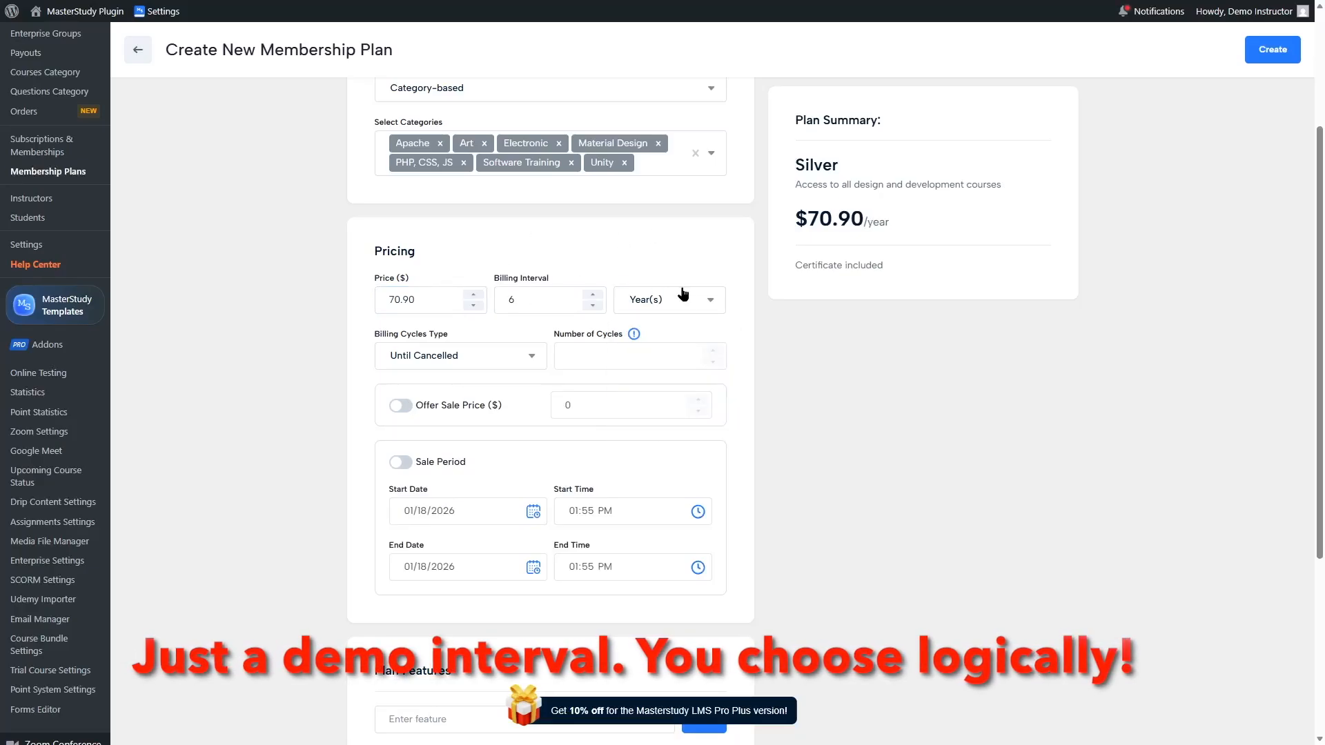
pyautogui.click(541, 359)
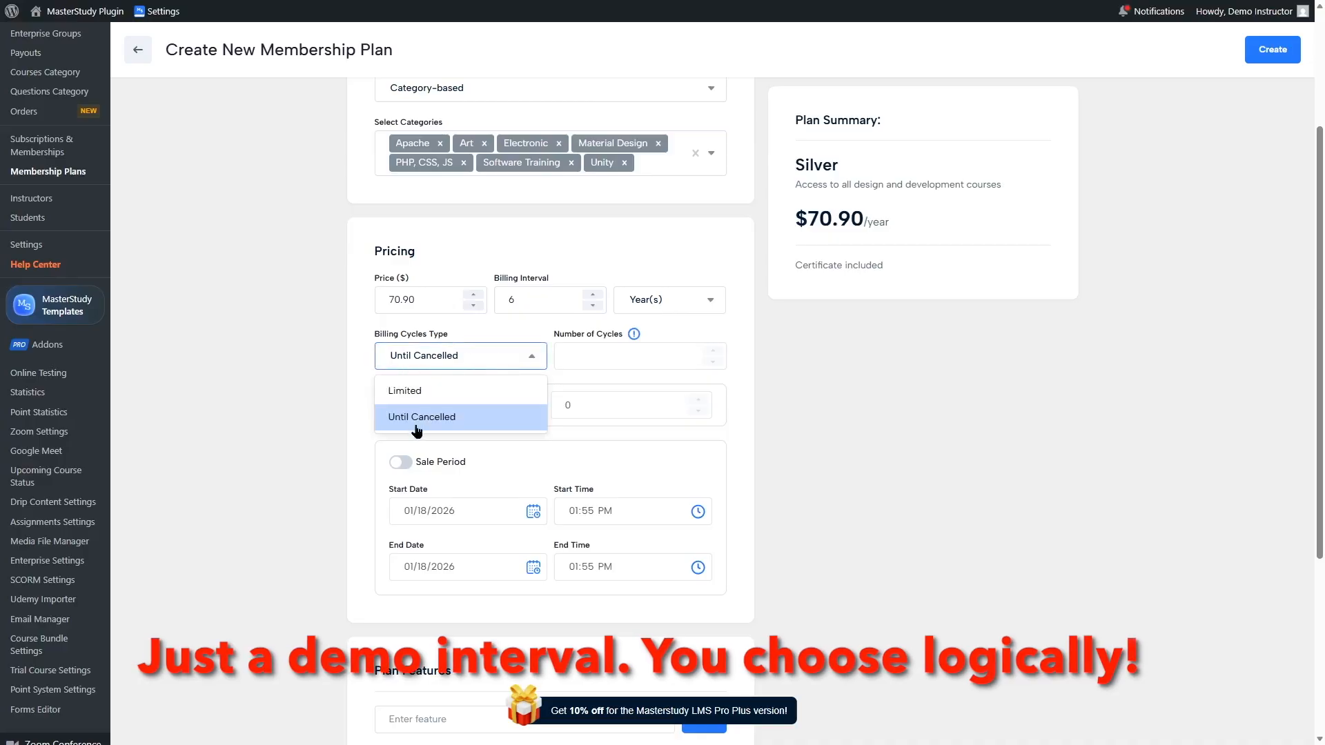
pyautogui.click(443, 422)
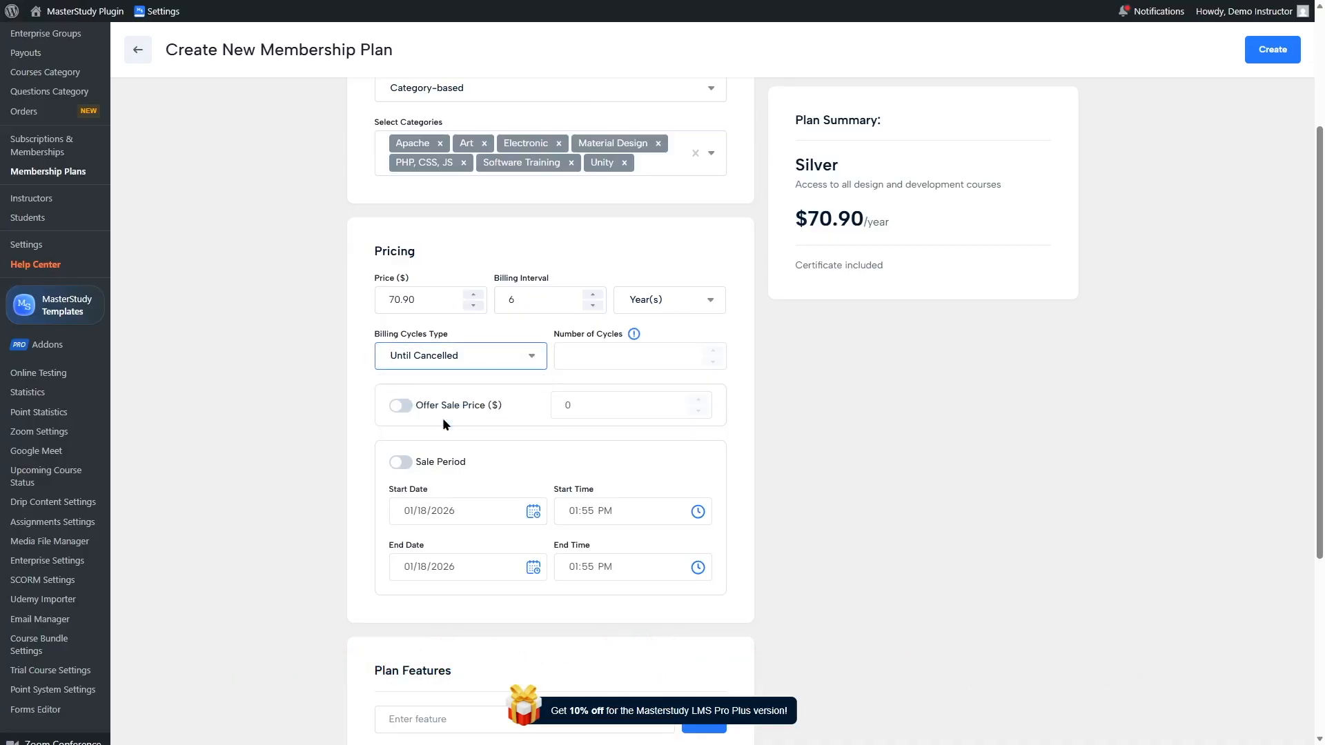
# - Turn on a 50.90 sale price for Silver, leaving the sale period off
pyautogui.click(428, 406)
pyautogui.click(680, 405)
pyautogui.write('50.90')
pyautogui.click(838, 437)
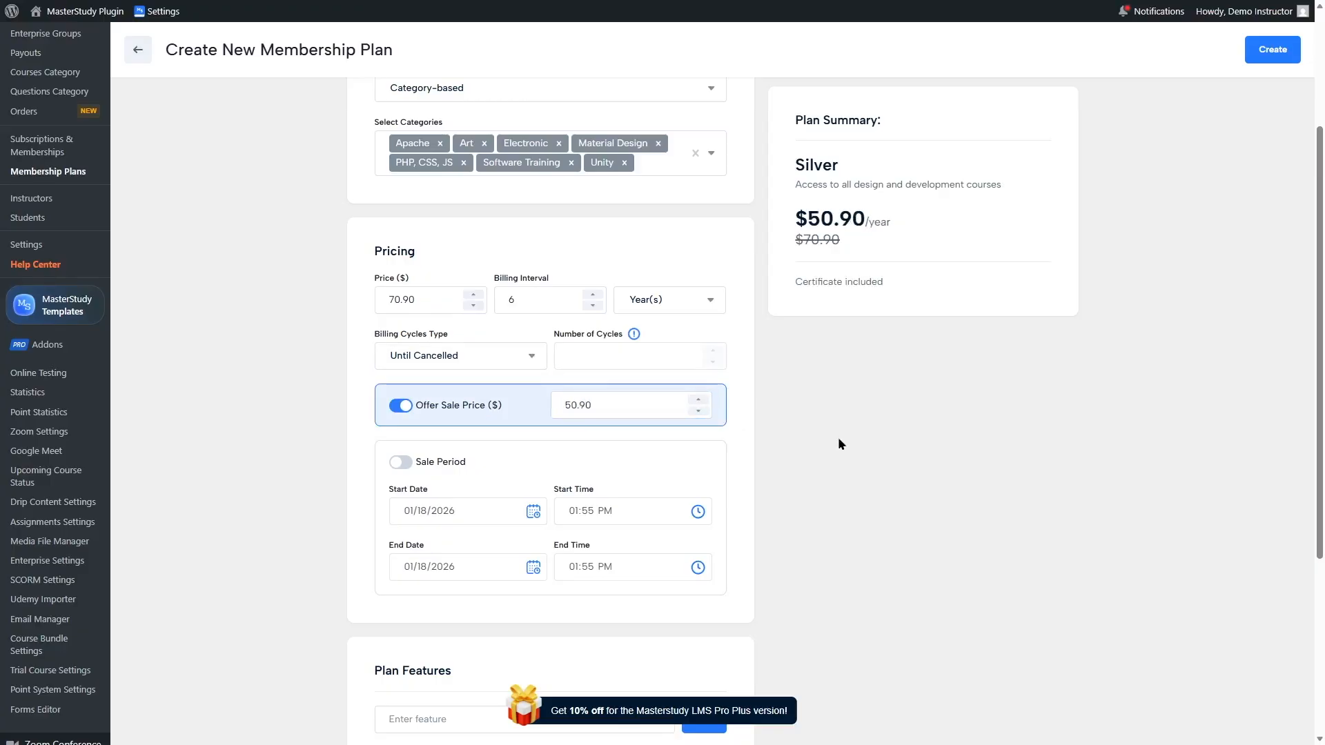
pyautogui.click(401, 462)
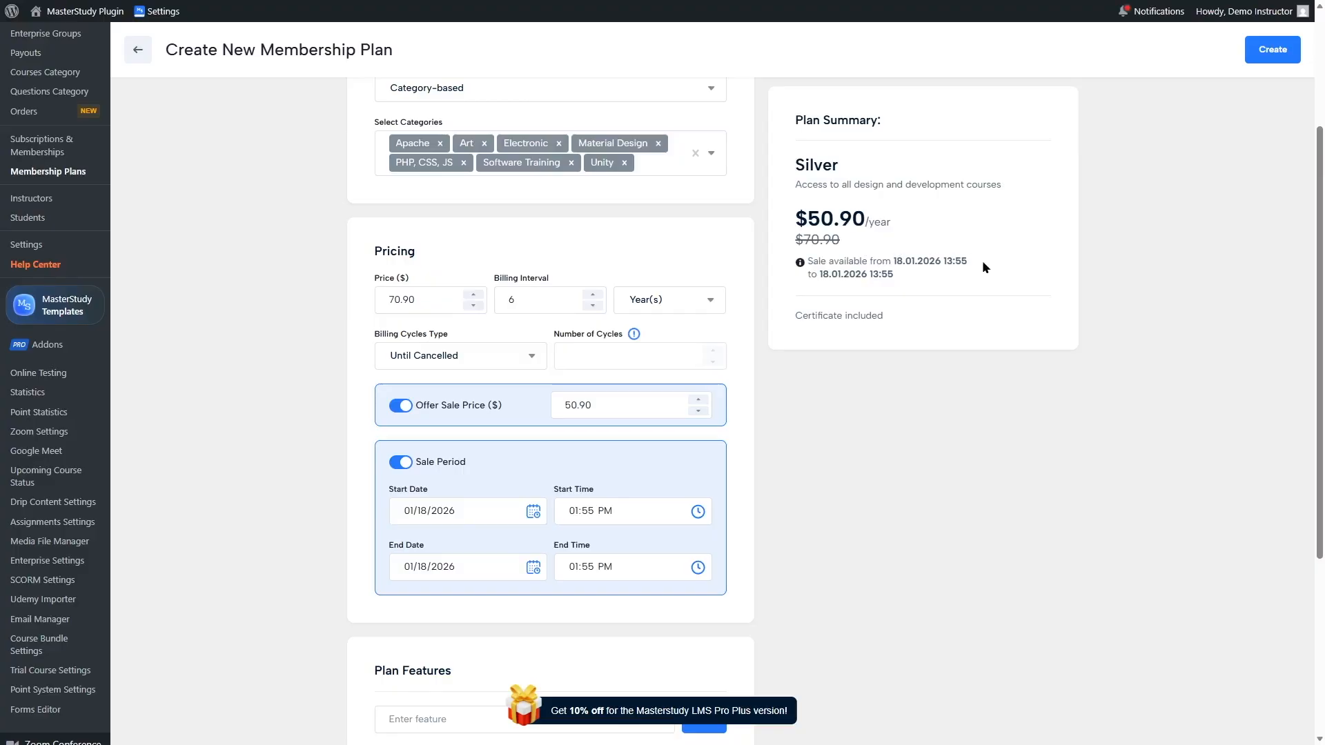
pyautogui.click(400, 463)
pyautogui.scroll(-3, 1024, 387)
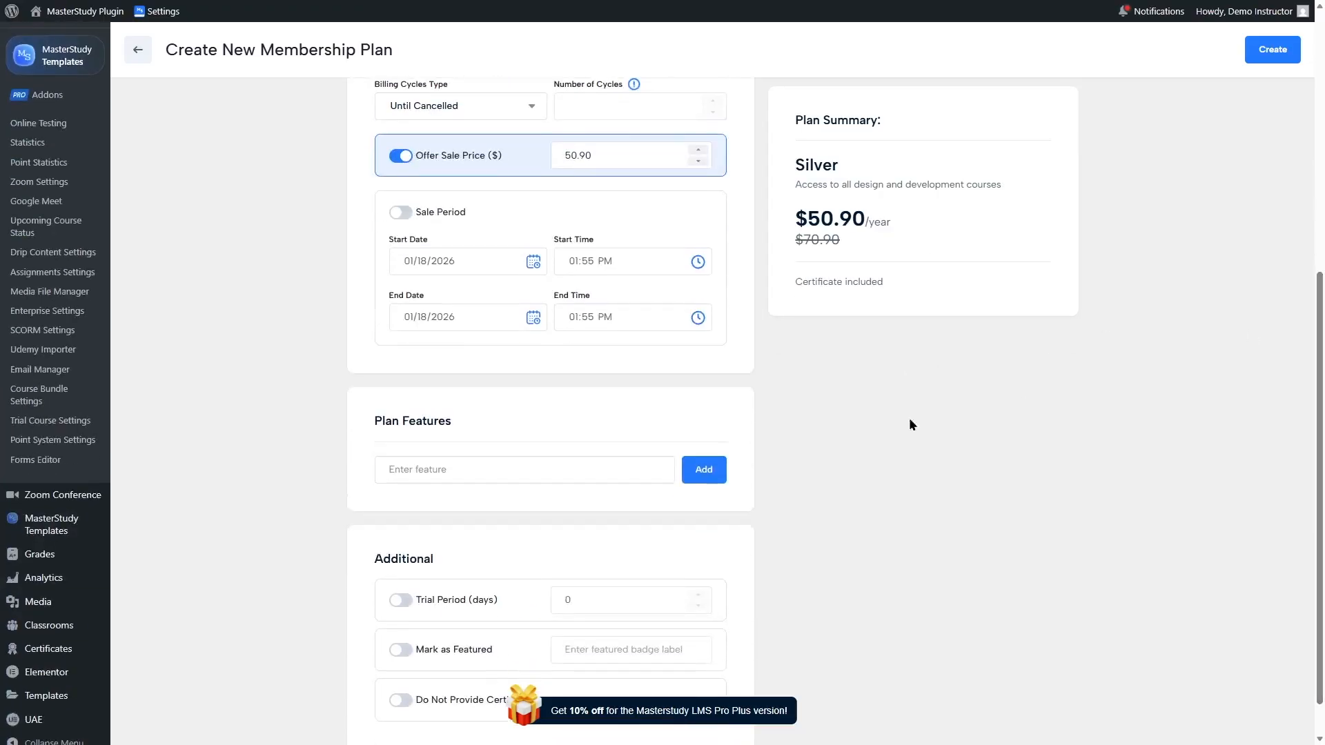
# - Add Silver's three features, set a 3-day free trial, and create the plan
pyautogui.click(414, 459)
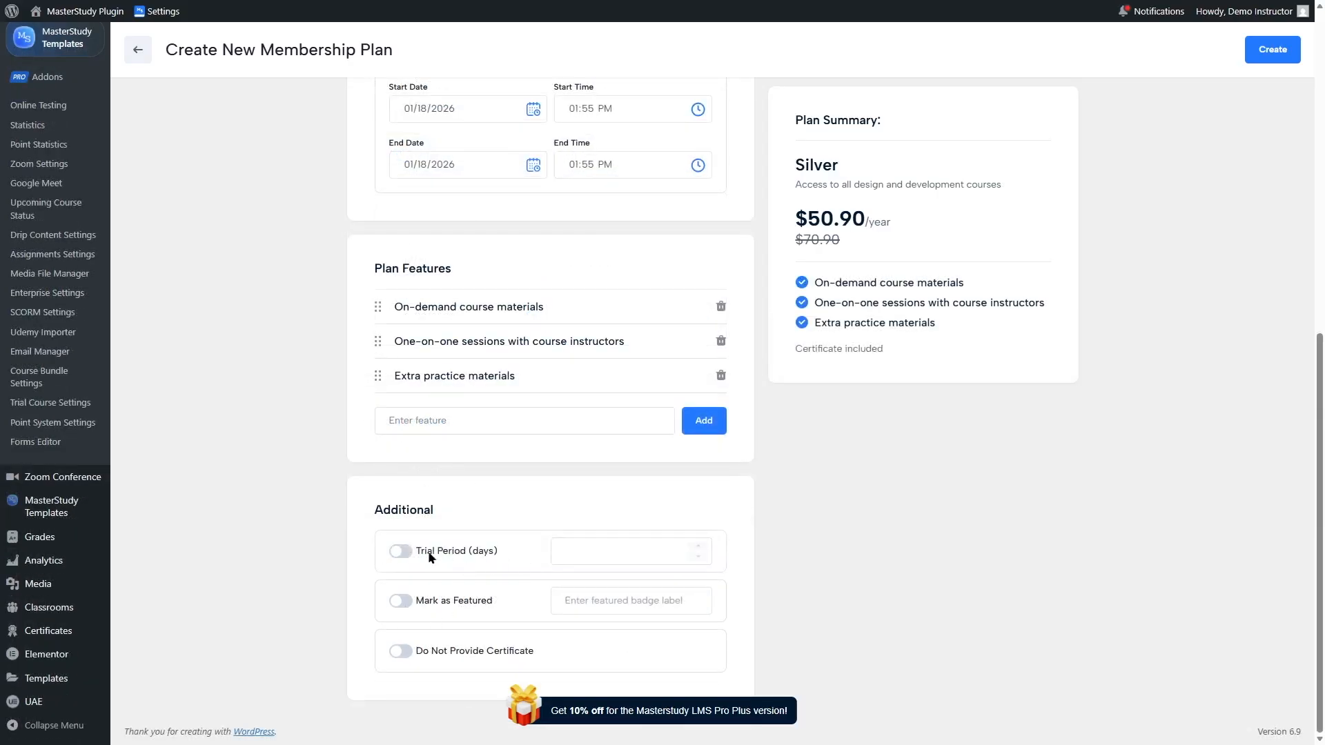
pyautogui.click(400, 551)
pyautogui.click(587, 545)
pyautogui.write('3')
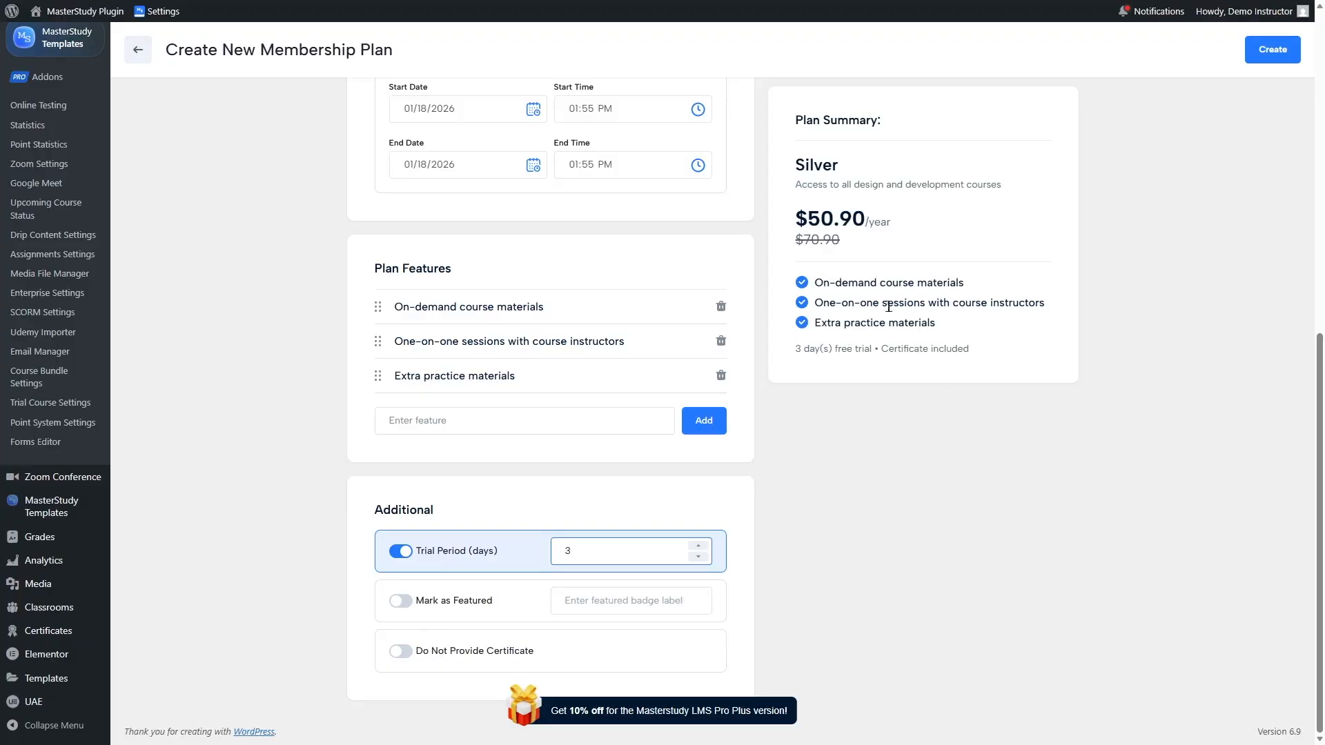
pyautogui.click(1284, 55)
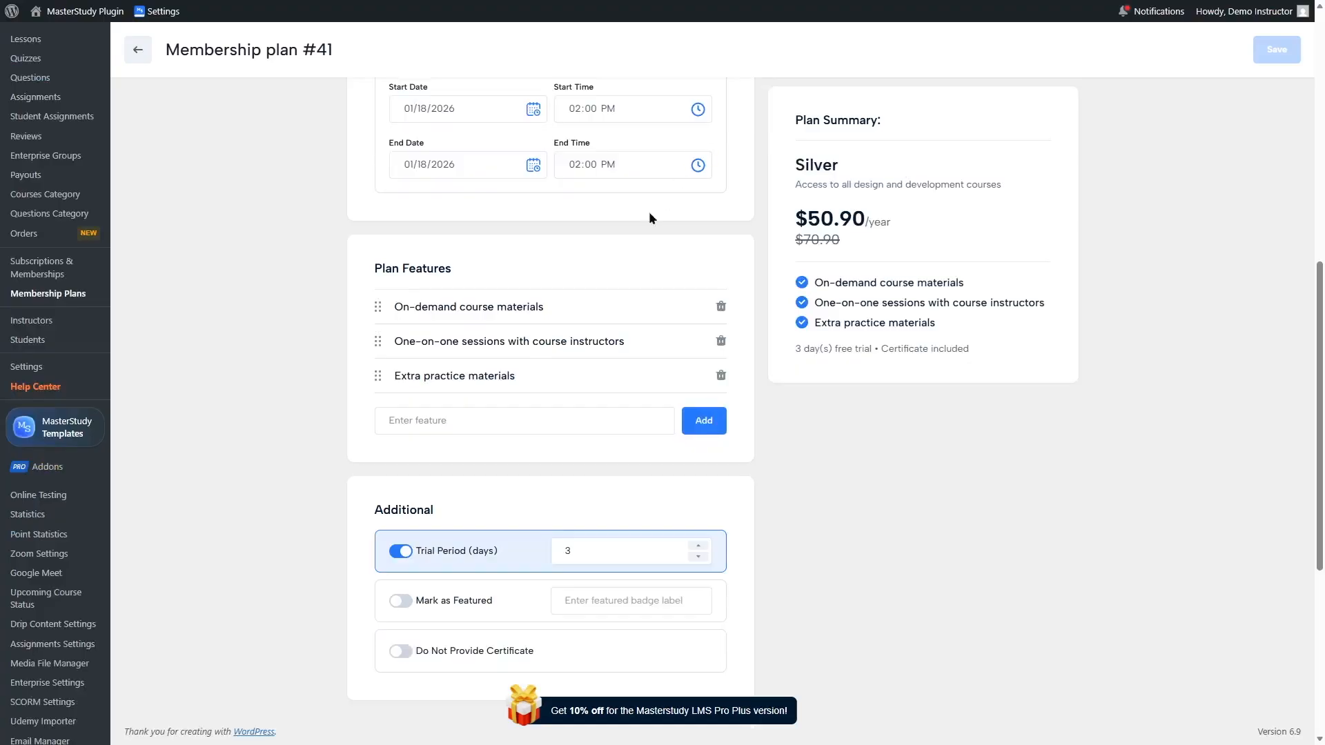
# - Start a new plan titled Gold and paste in its short description
pyautogui.click(138, 50)
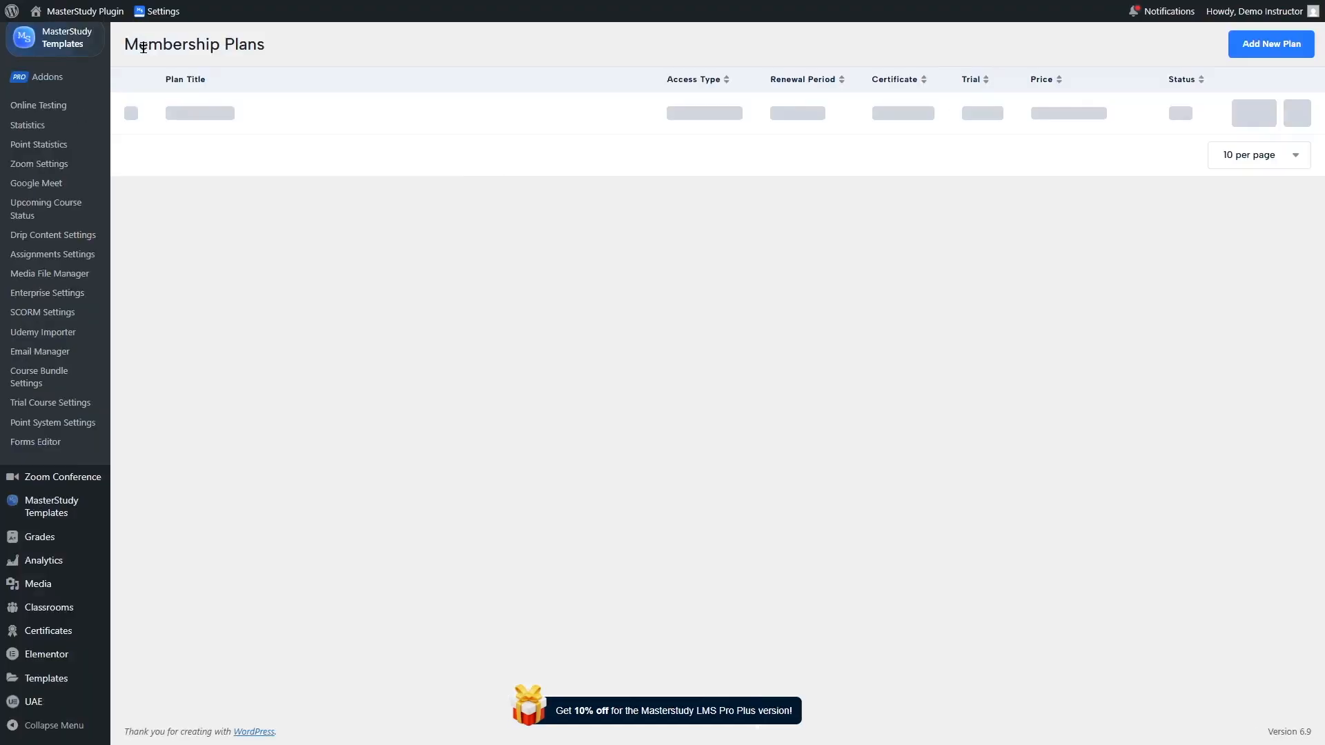
pyautogui.click(1249, 48)
pyautogui.click(565, 175)
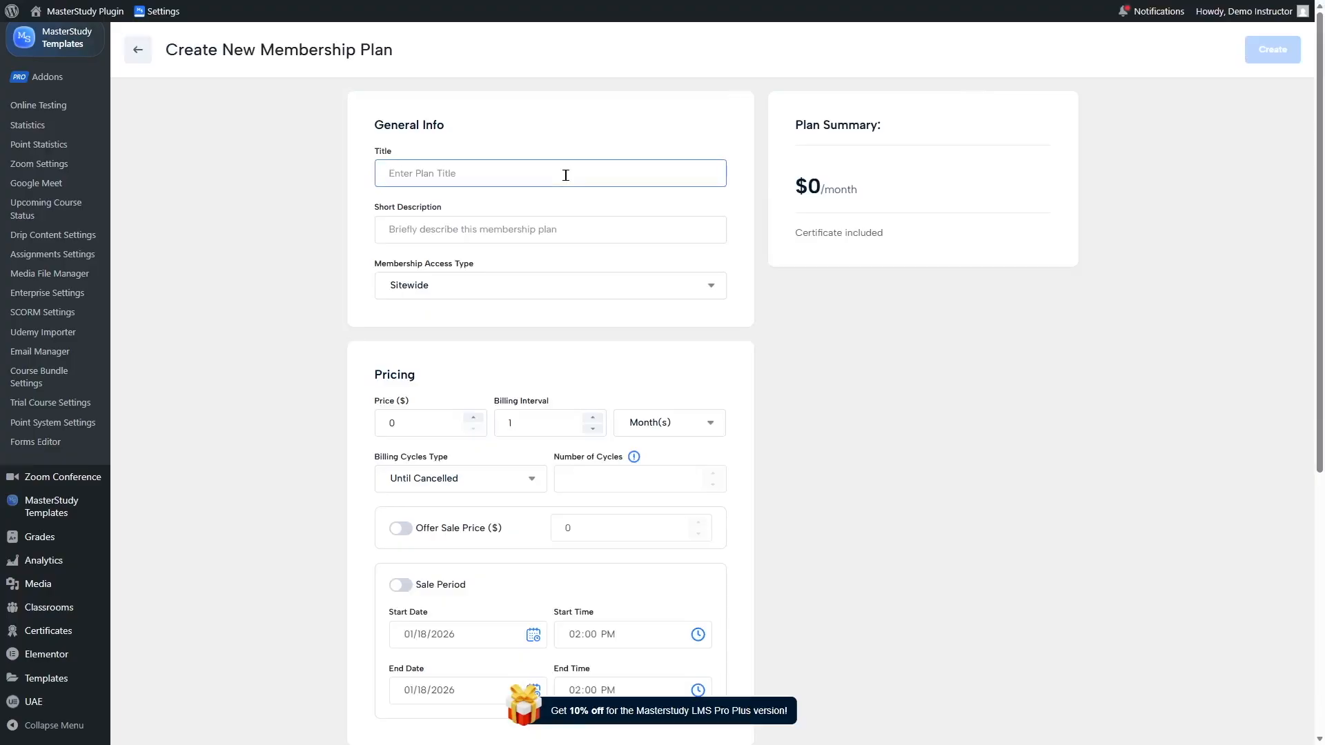
pyautogui.write('Gold')
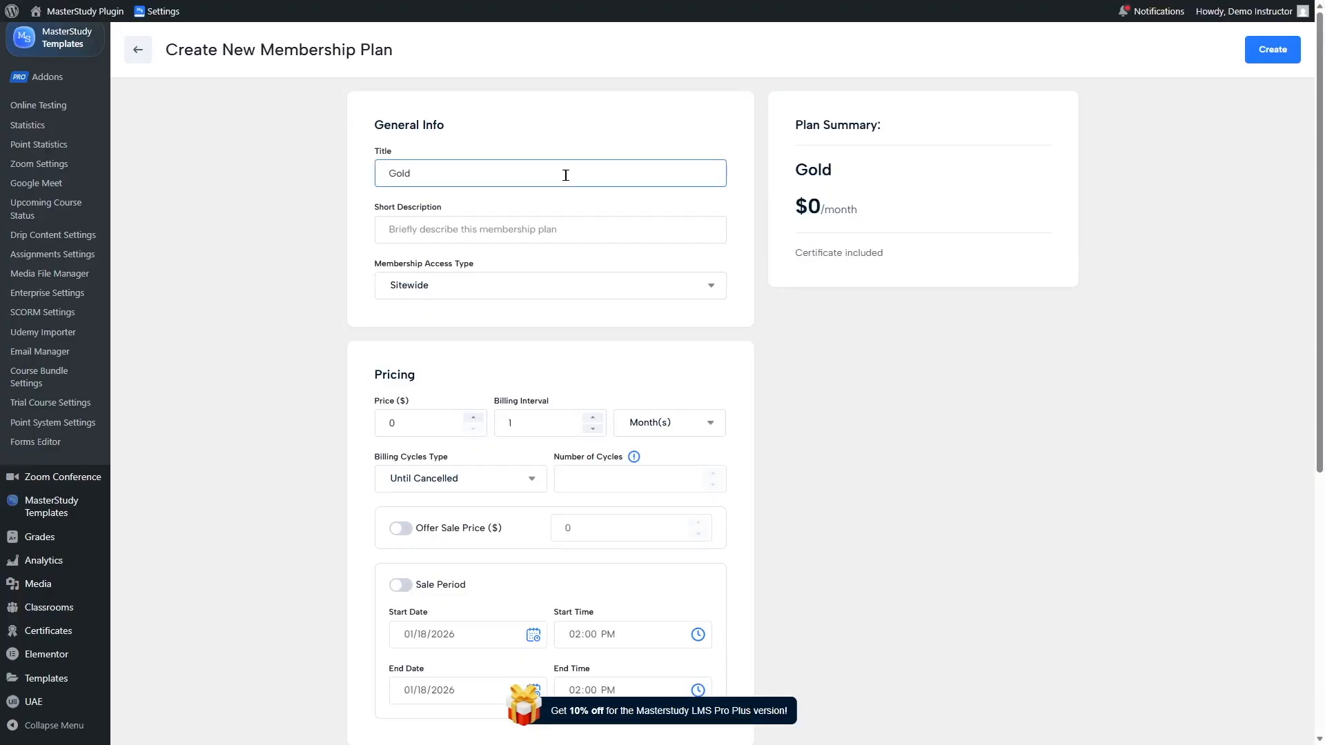
pyautogui.click(473, 228)
pyautogui.write('Access to all the courses')
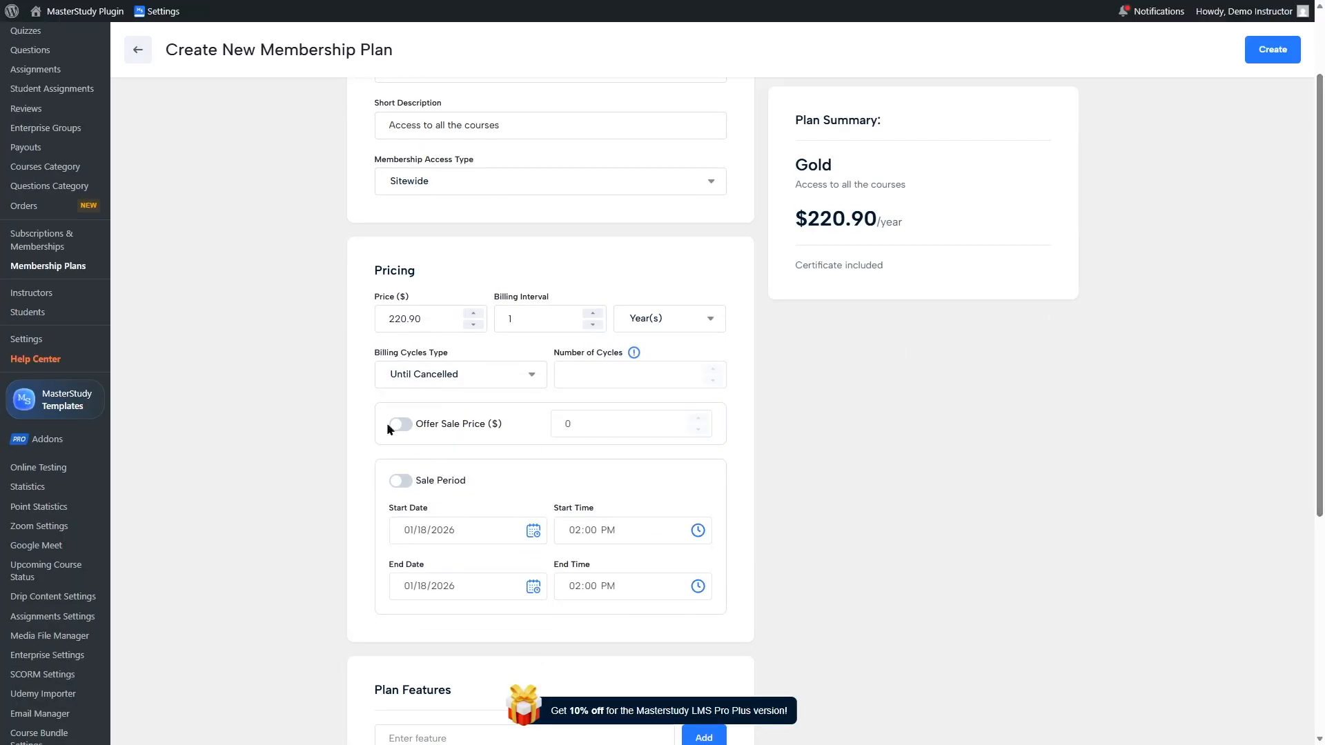
# - Give Gold a 180 sale price and add its four features
pyautogui.click(400, 423)
pyautogui.doubleClick(560, 426)
pyautogui.write('180')
pyautogui.scroll(-4, 483, 435)
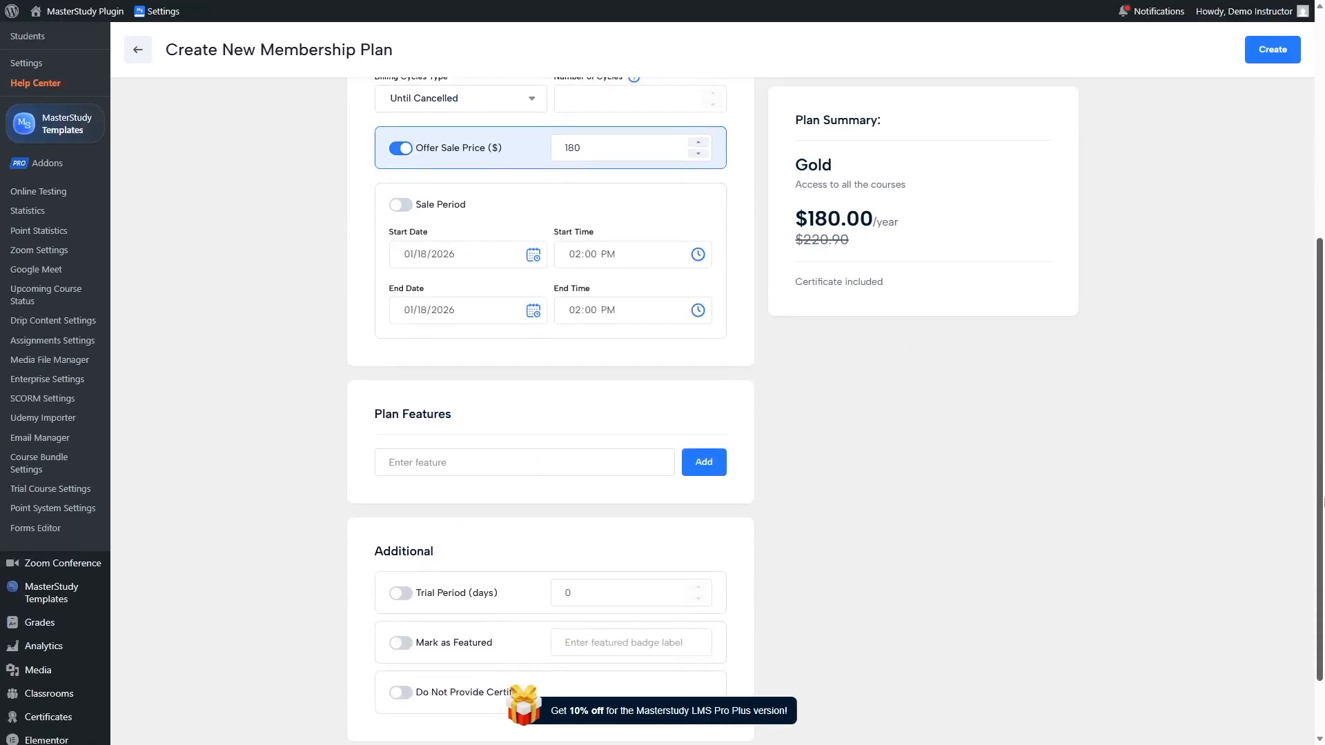
pyautogui.click(441, 461)
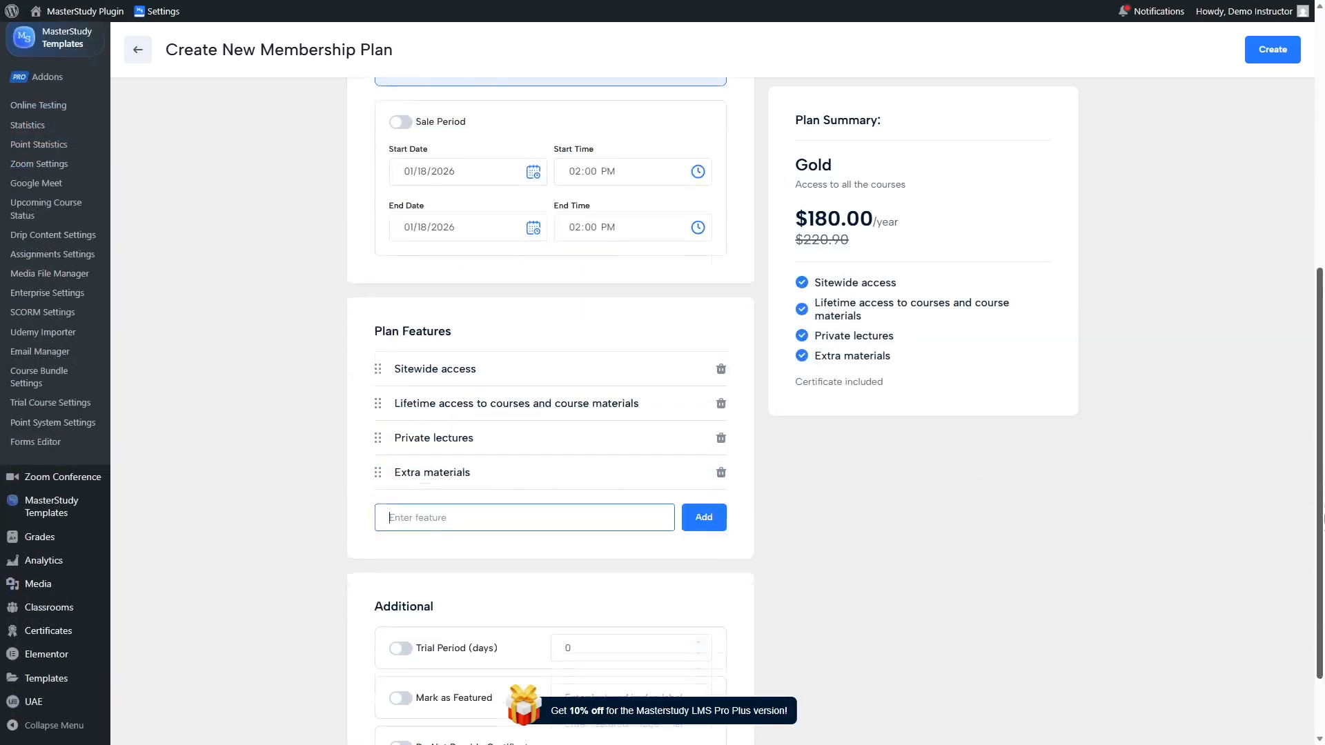
pyautogui.scroll(-2, 550, 414)
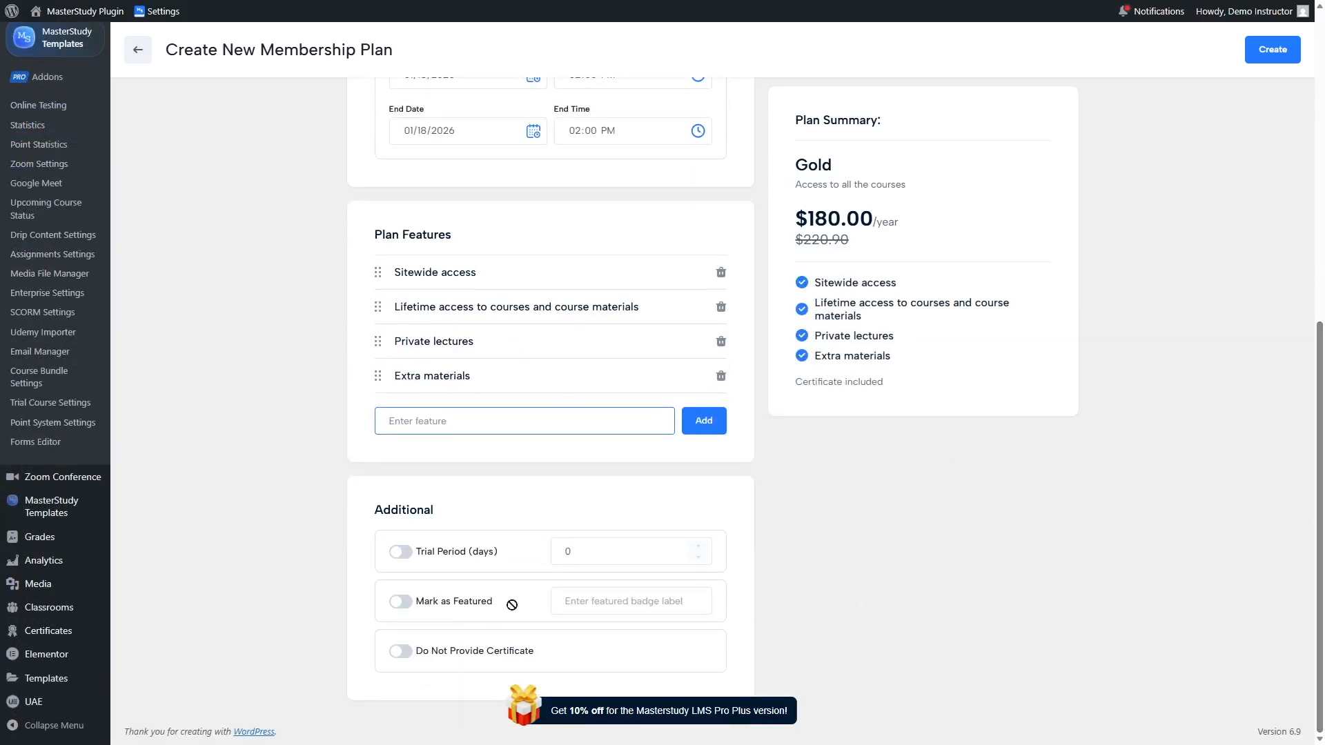
# - Enable a 7-day free trial and mark the Gold plan as featured
pyautogui.click(400, 551)
pyautogui.doubleClick(610, 551)
pyautogui.write('7')
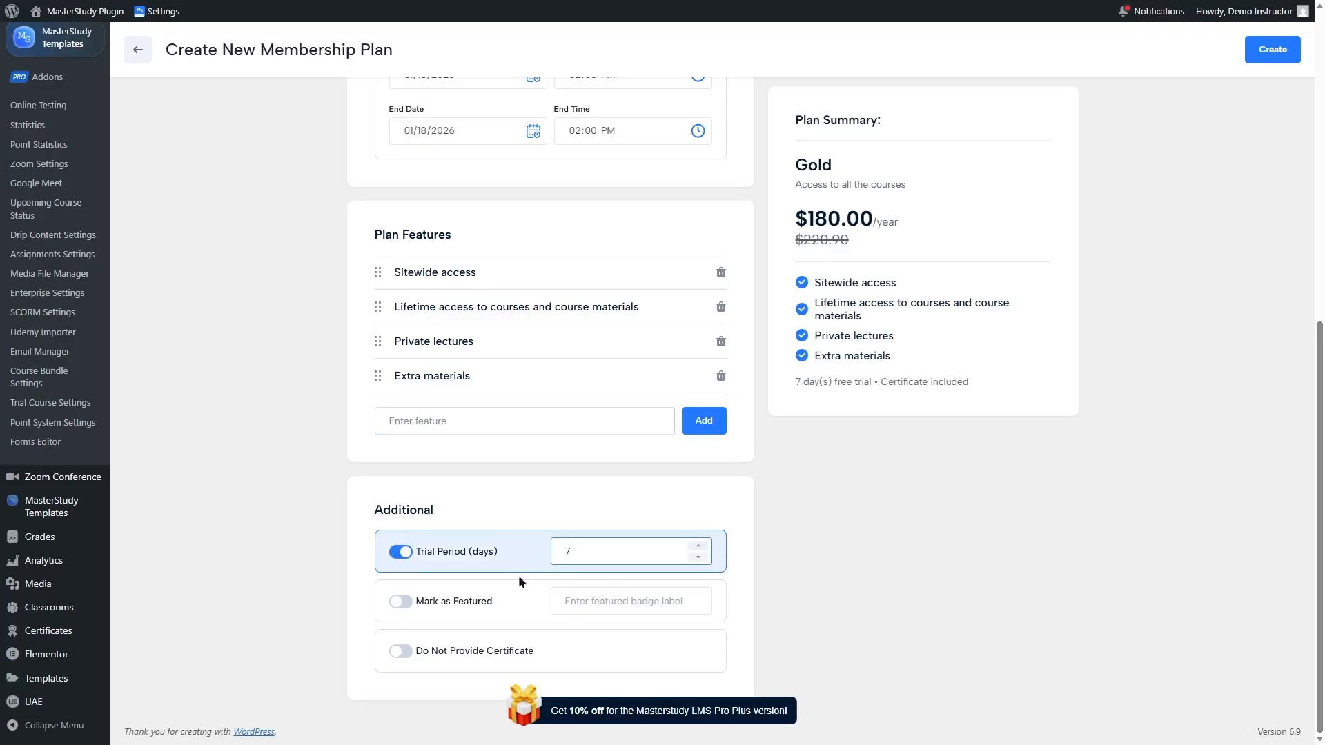
pyautogui.click(397, 603)
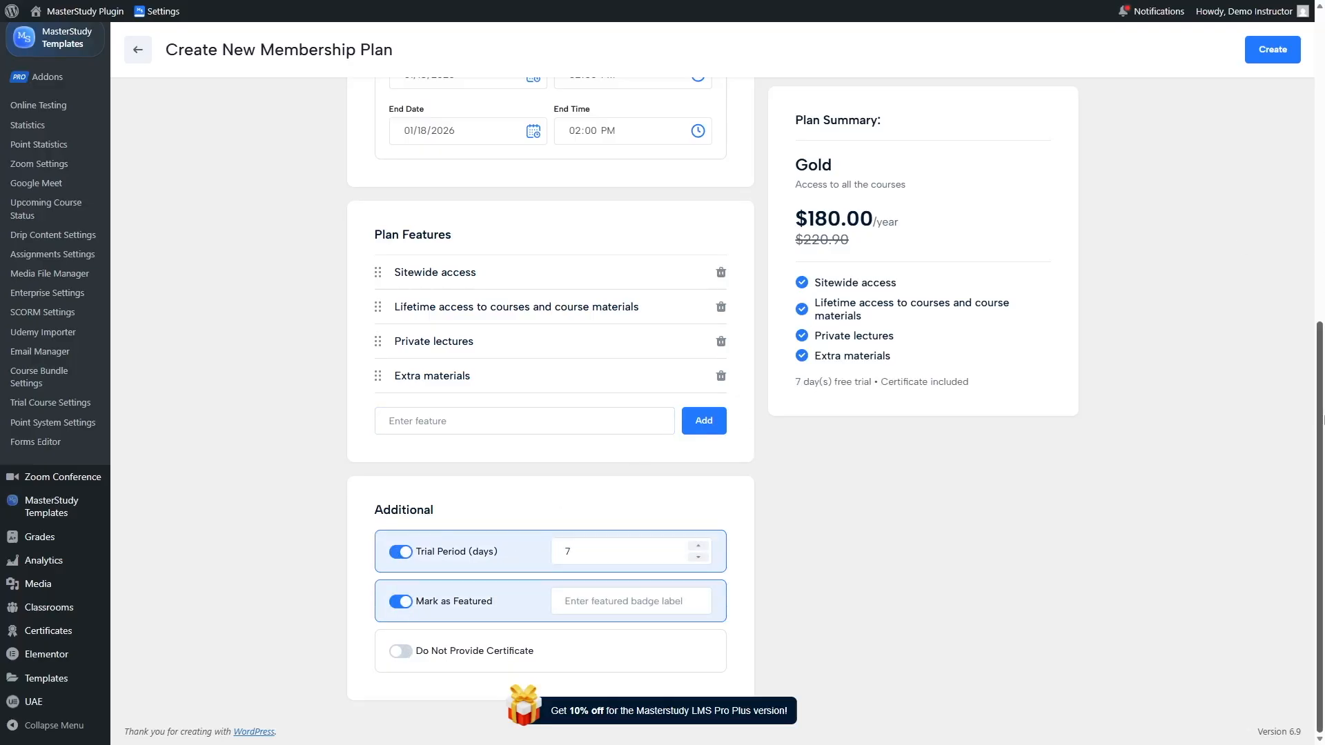
# - Create the Gold plan and go back to the membership plans list
pyautogui.scroll(8, 1274, 85)
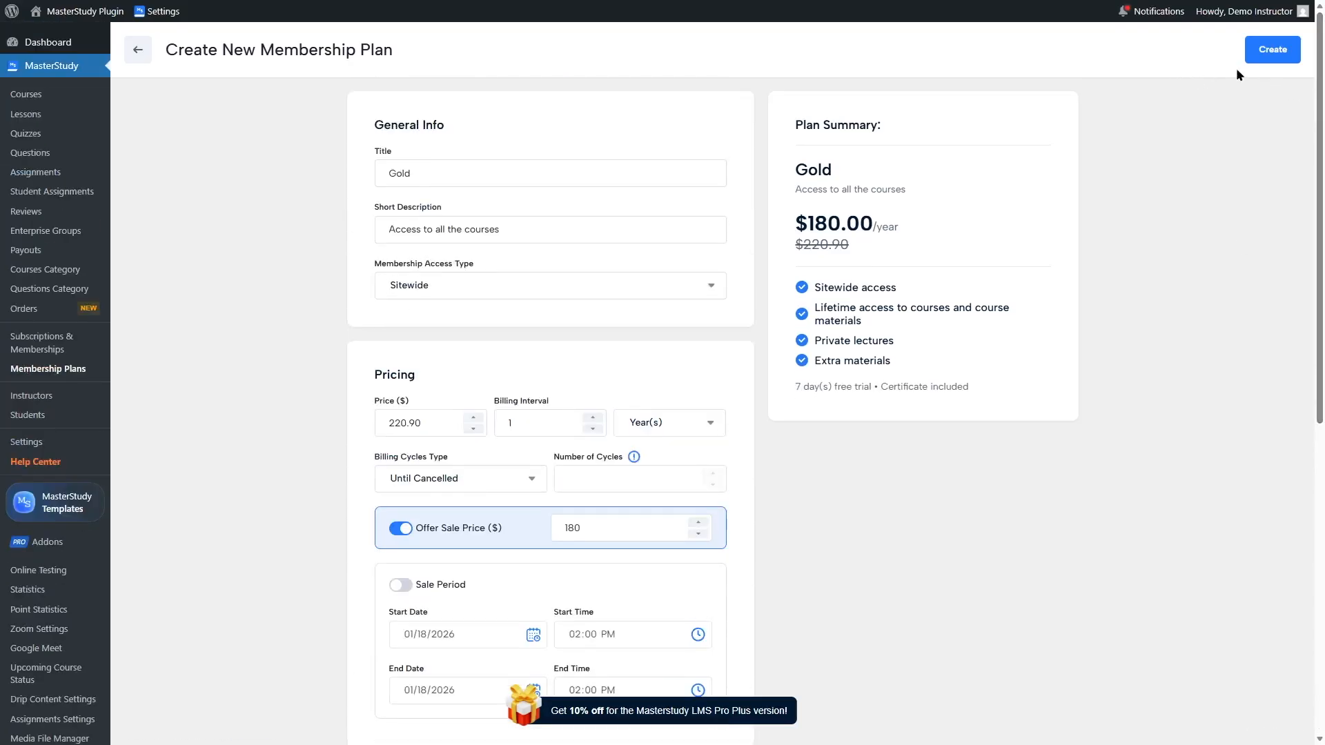
pyautogui.click(1275, 49)
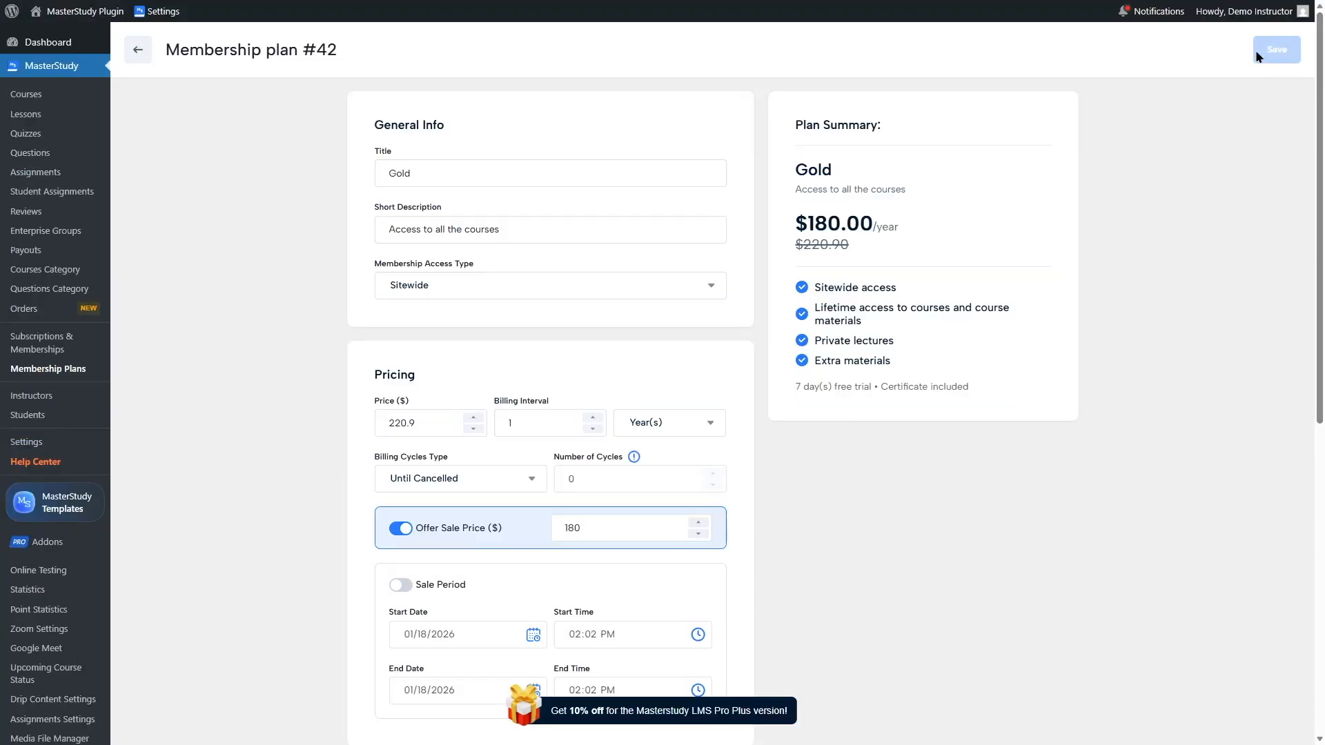
pyautogui.click(140, 47)
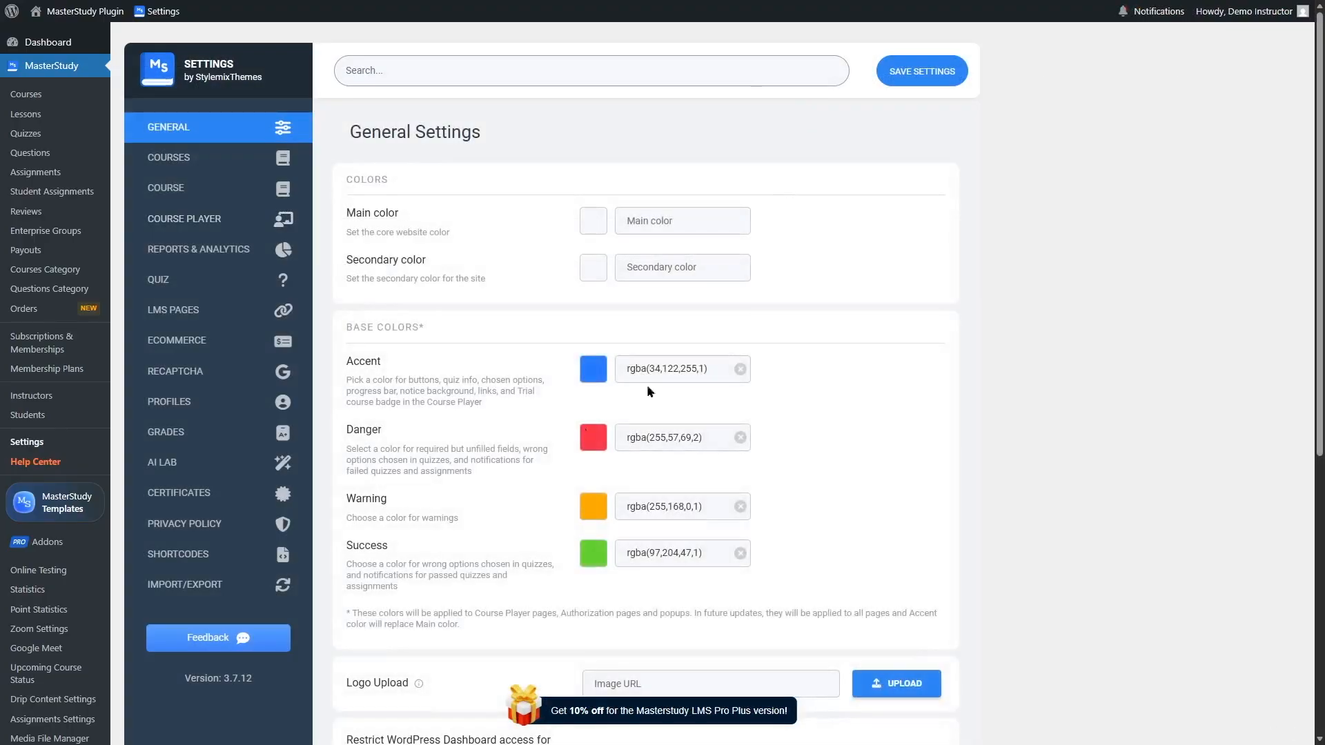
# - In LMS Pages settings, keep Memberships as the Membership Plans Page
pyautogui.click(204, 319)
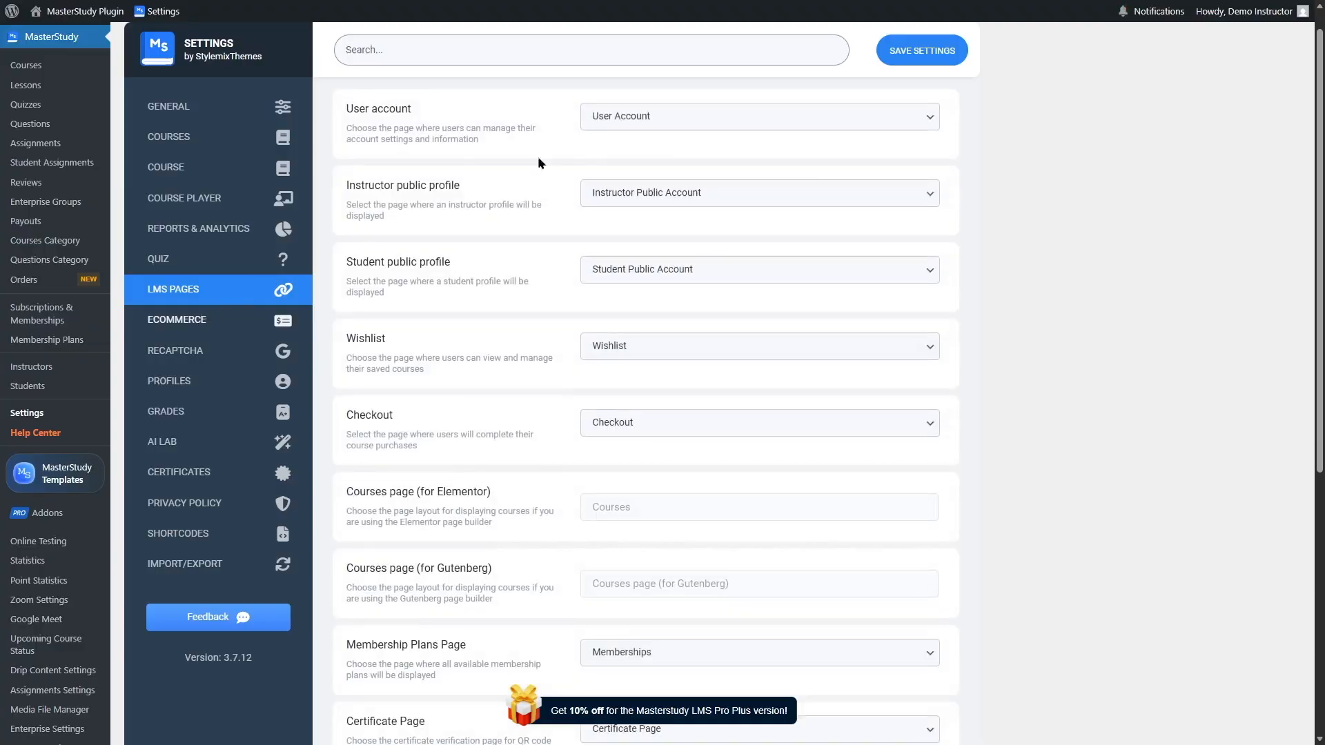
pyautogui.moveTo(1322, 203); pyautogui.dragTo(1321, 428)
pyautogui.scroll(5, 1322, 428)
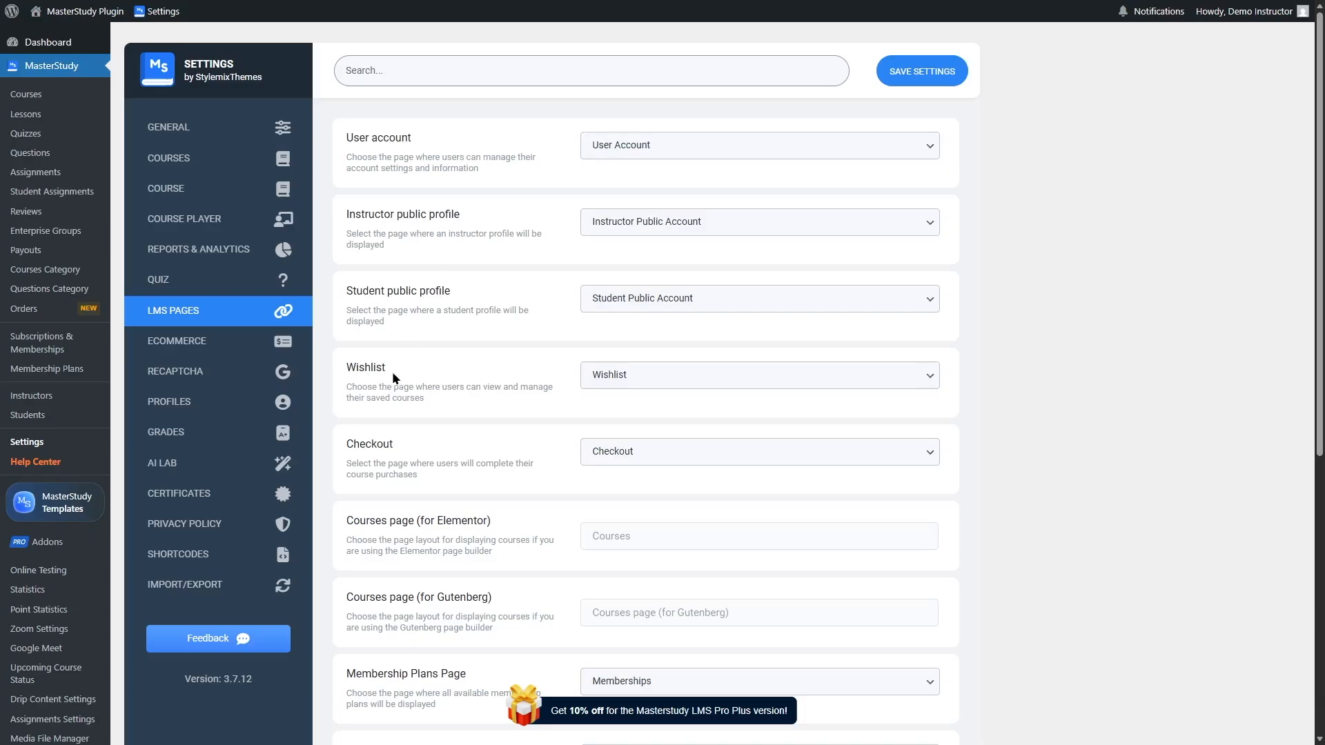
pyautogui.scroll(-4, 1322, 355)
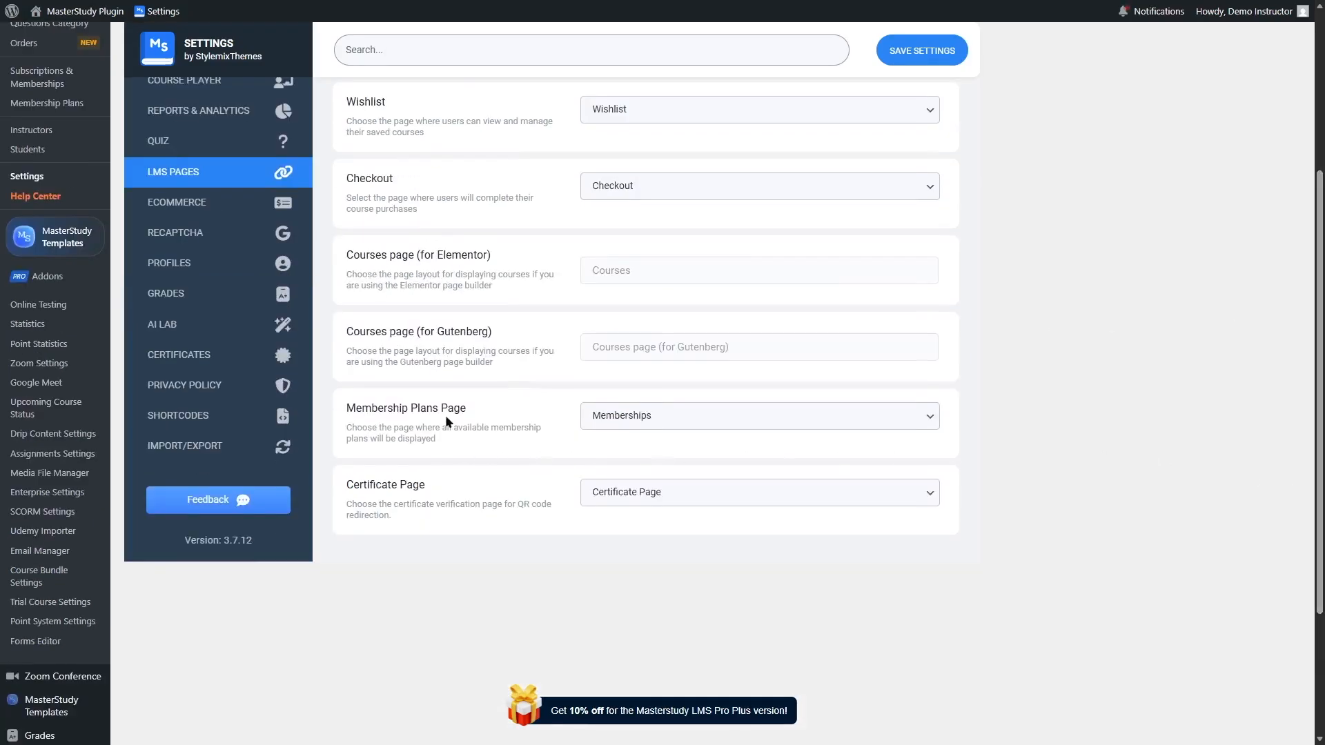
pyautogui.click(684, 423)
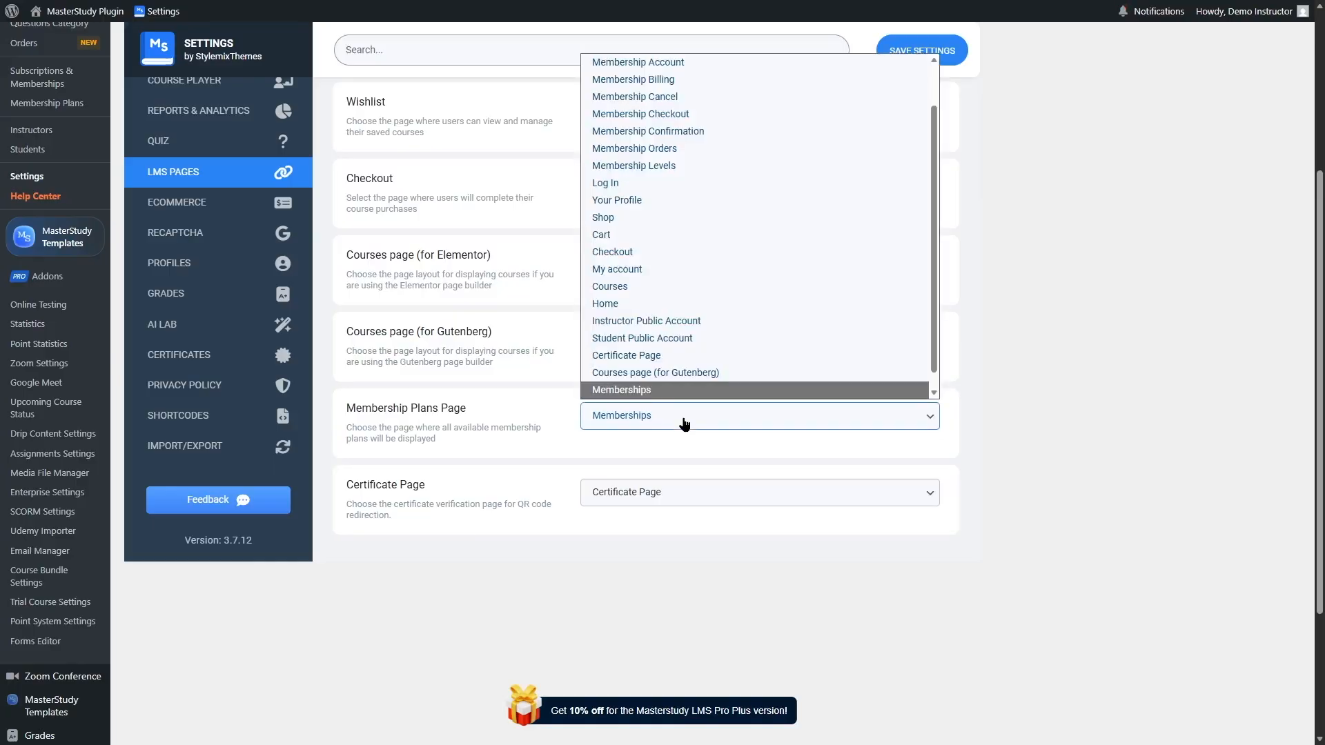
pyautogui.click(626, 392)
pyautogui.scroll(1, 648, 398)
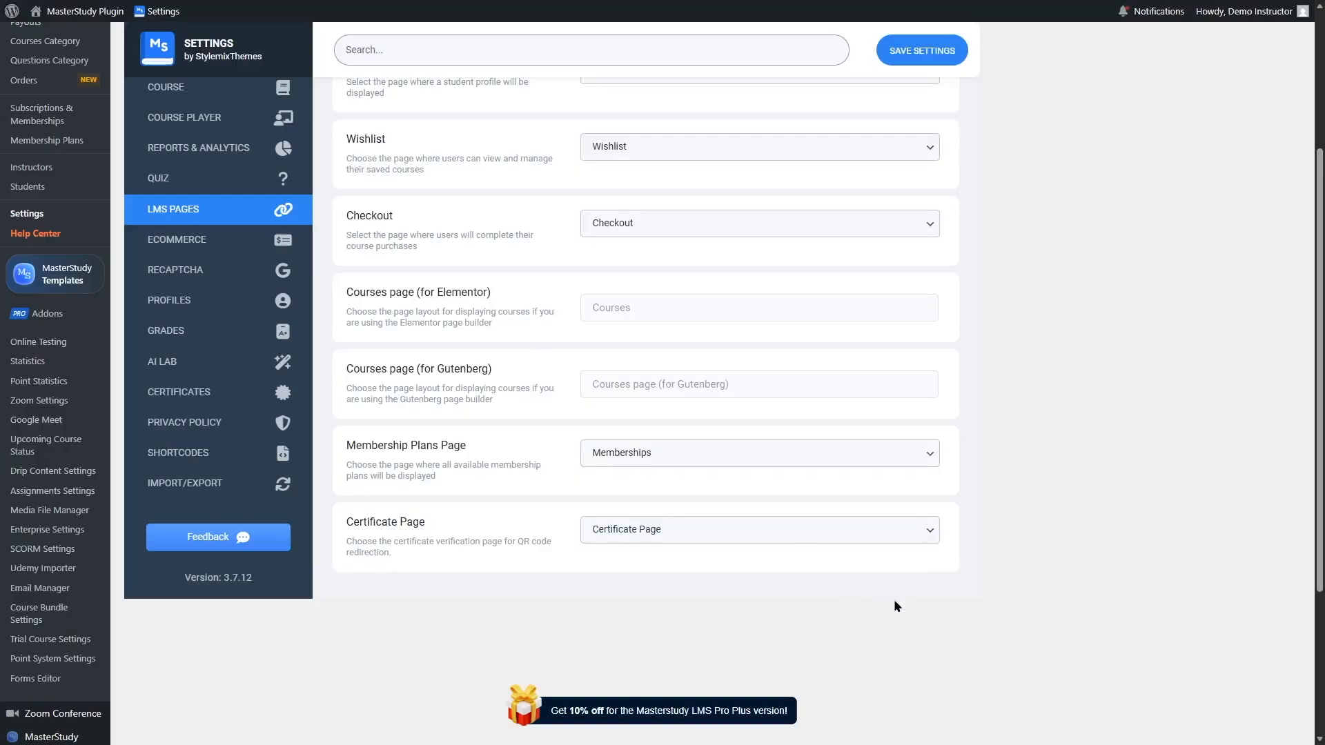
pyautogui.scroll(3, 898, 607)
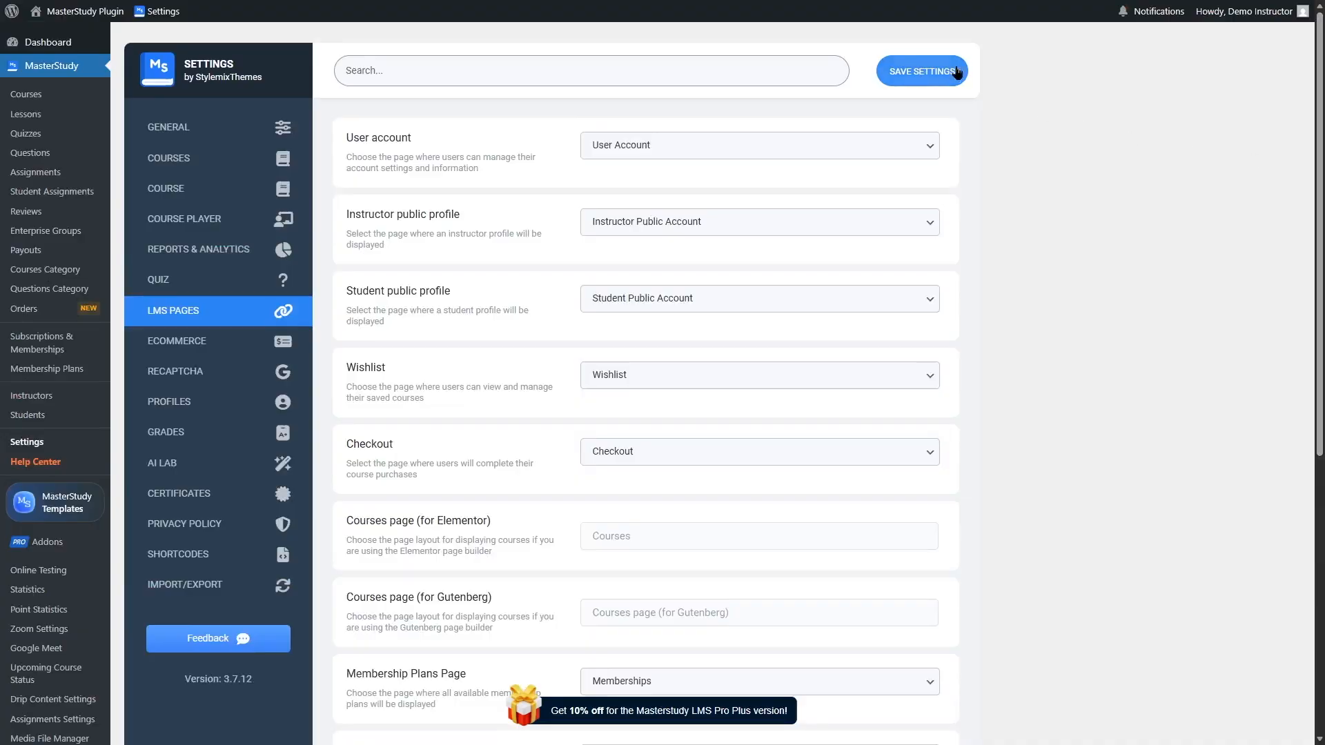
# - Visit the public site's Memberships page listing the Bronze, Silver and Gold plans
pyautogui.moveTo(80, 11)
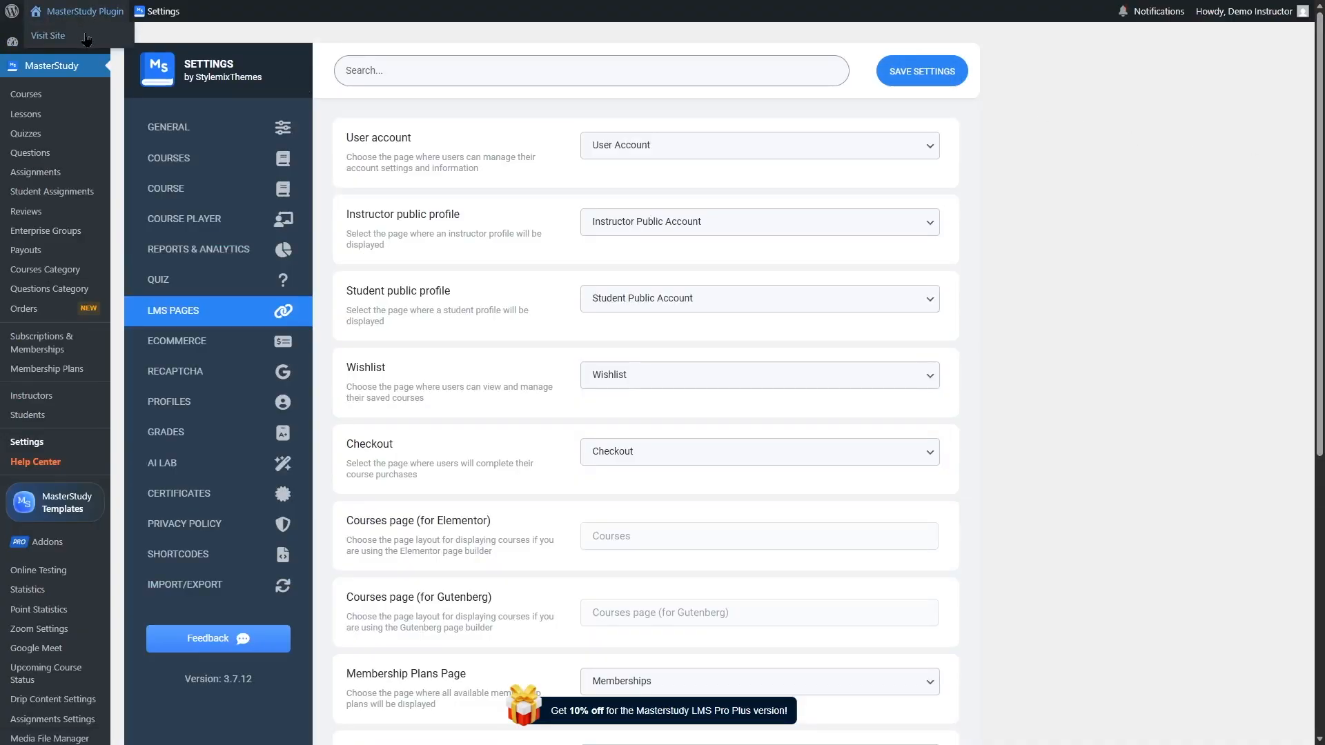
pyautogui.click(85, 35)
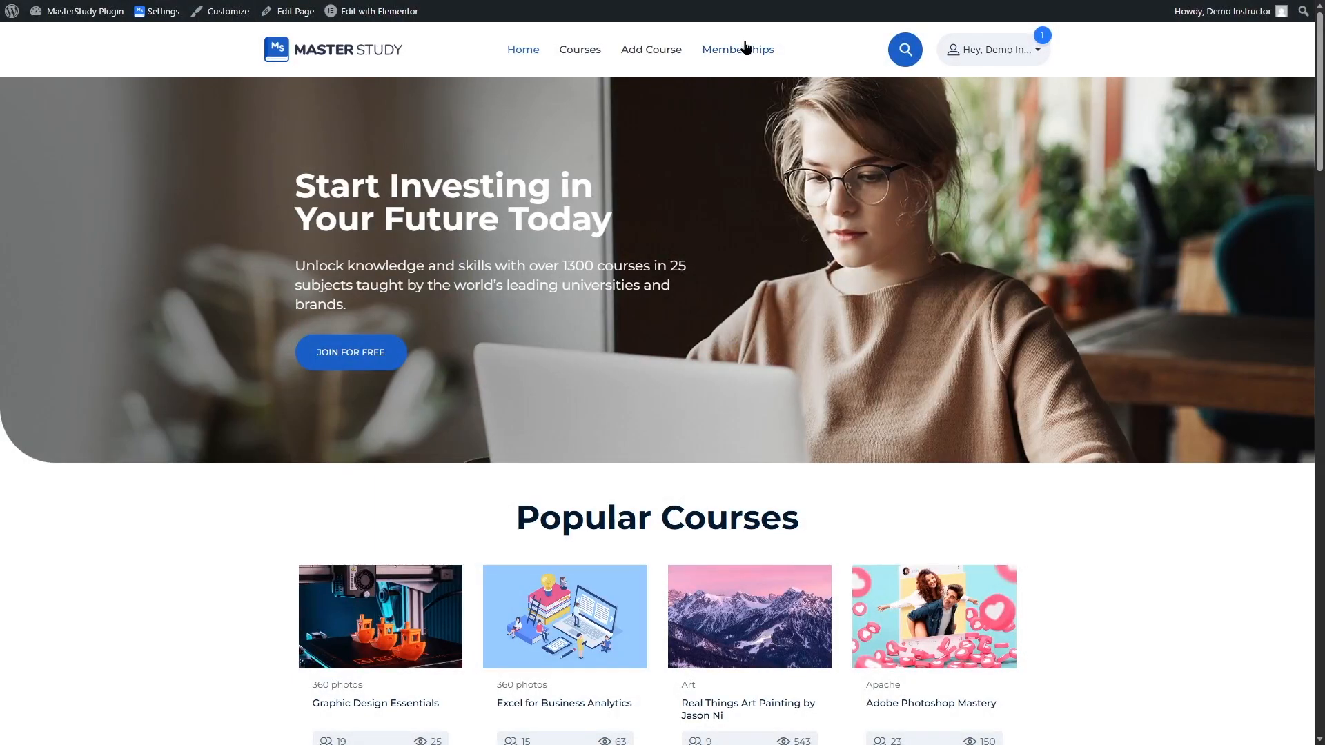
pyautogui.click(744, 47)
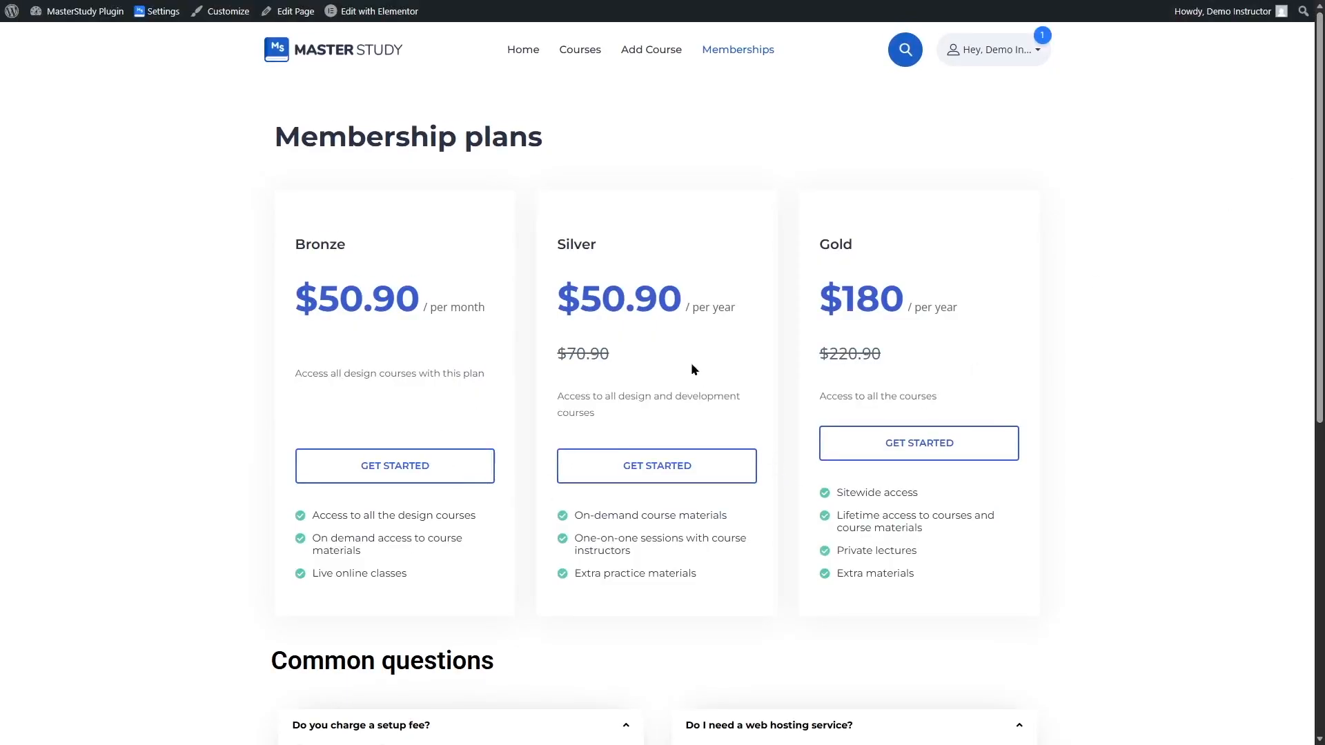
# - Start the Silver plan sign-up and proceed to its cart checkout showing the 3-day free trial
pyautogui.click(661, 473)
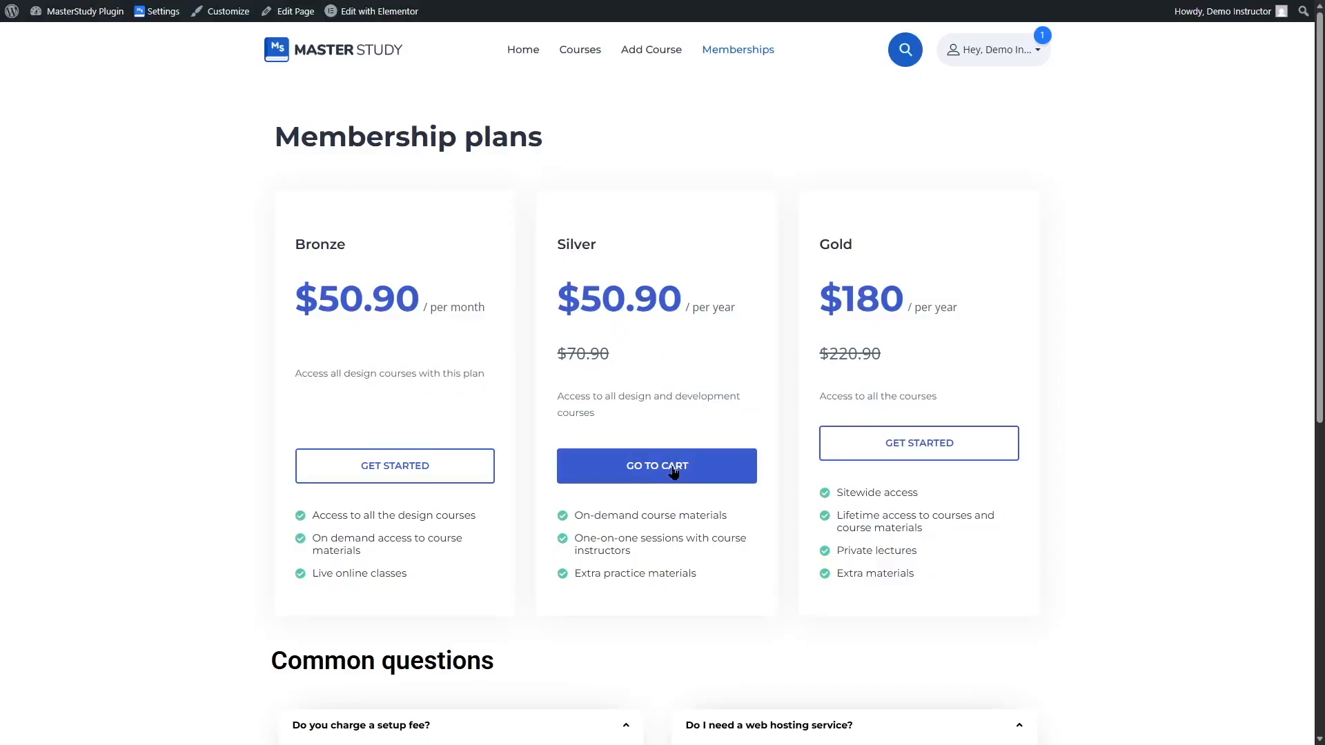
pyautogui.click(674, 471)
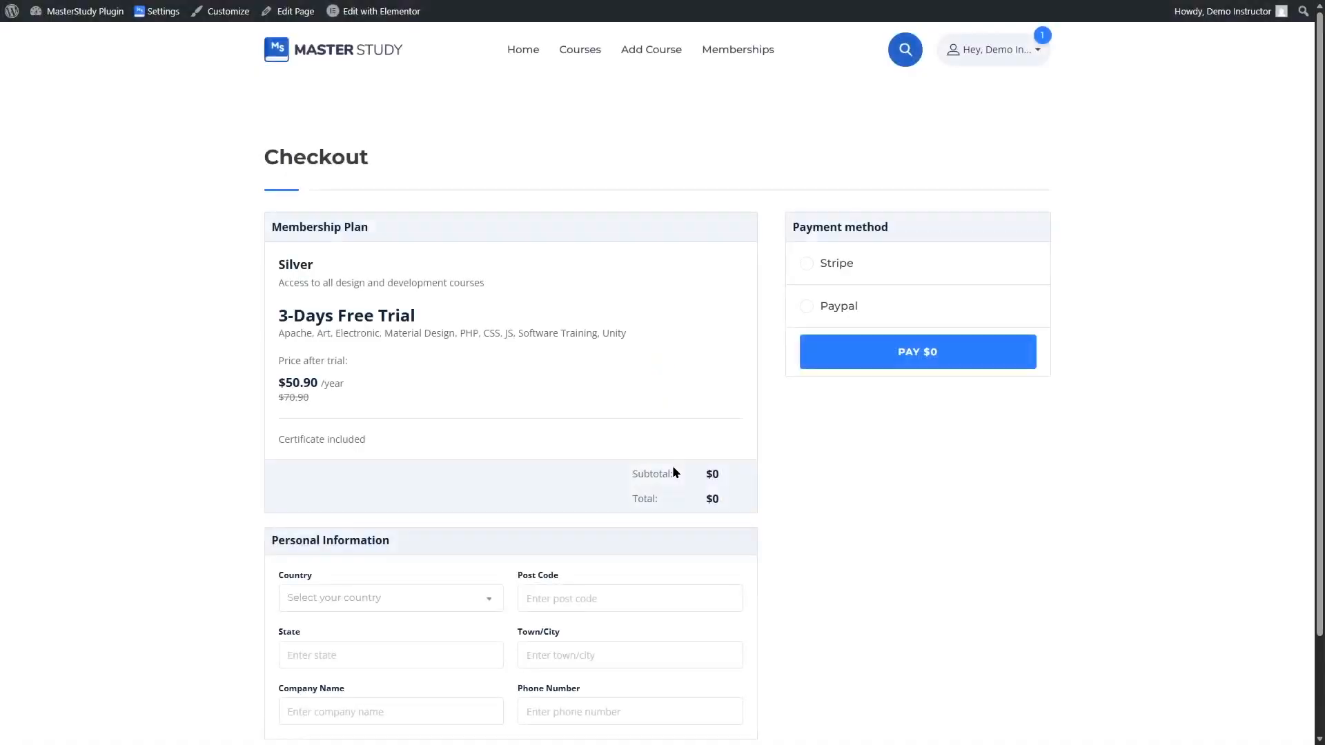
pyautogui.scroll(-2, 437, 526)
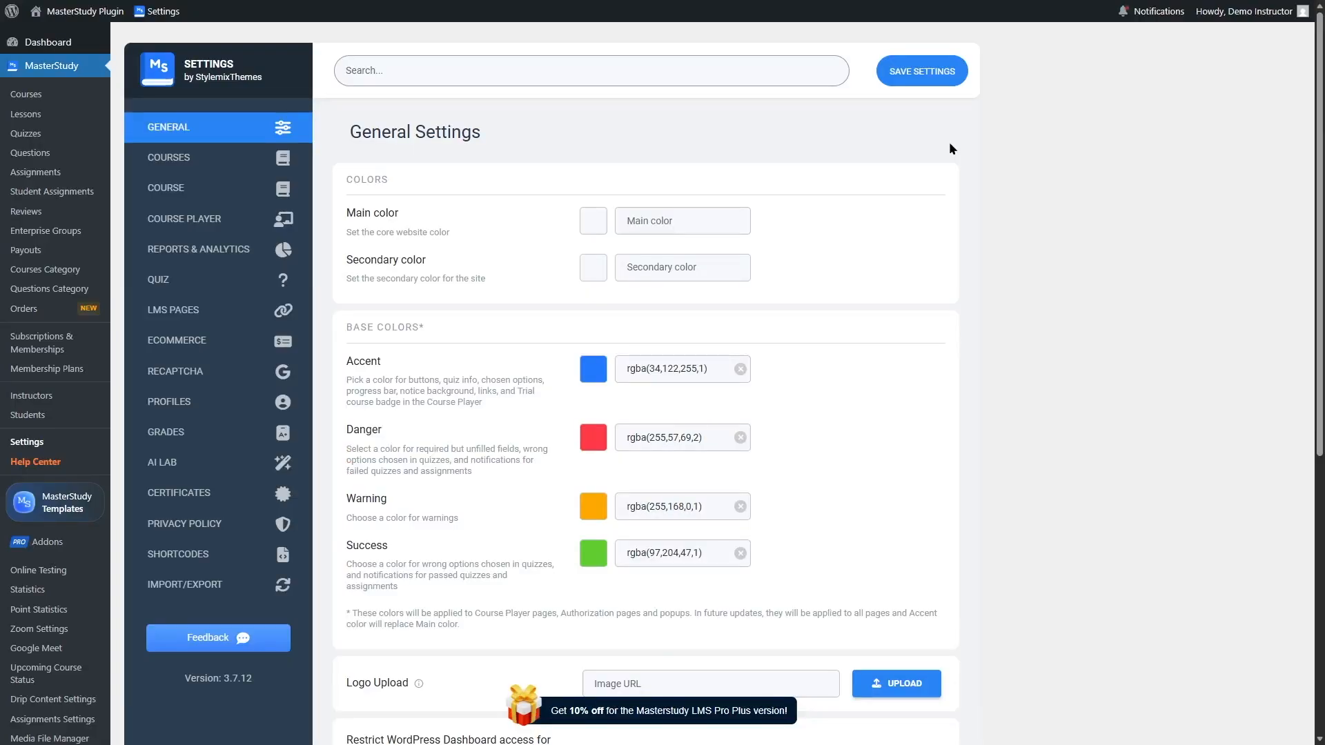
# - In the Course Builder, set Graphic Design Essentials' pricing to Not included in membership
pyautogui.click(73, 103)
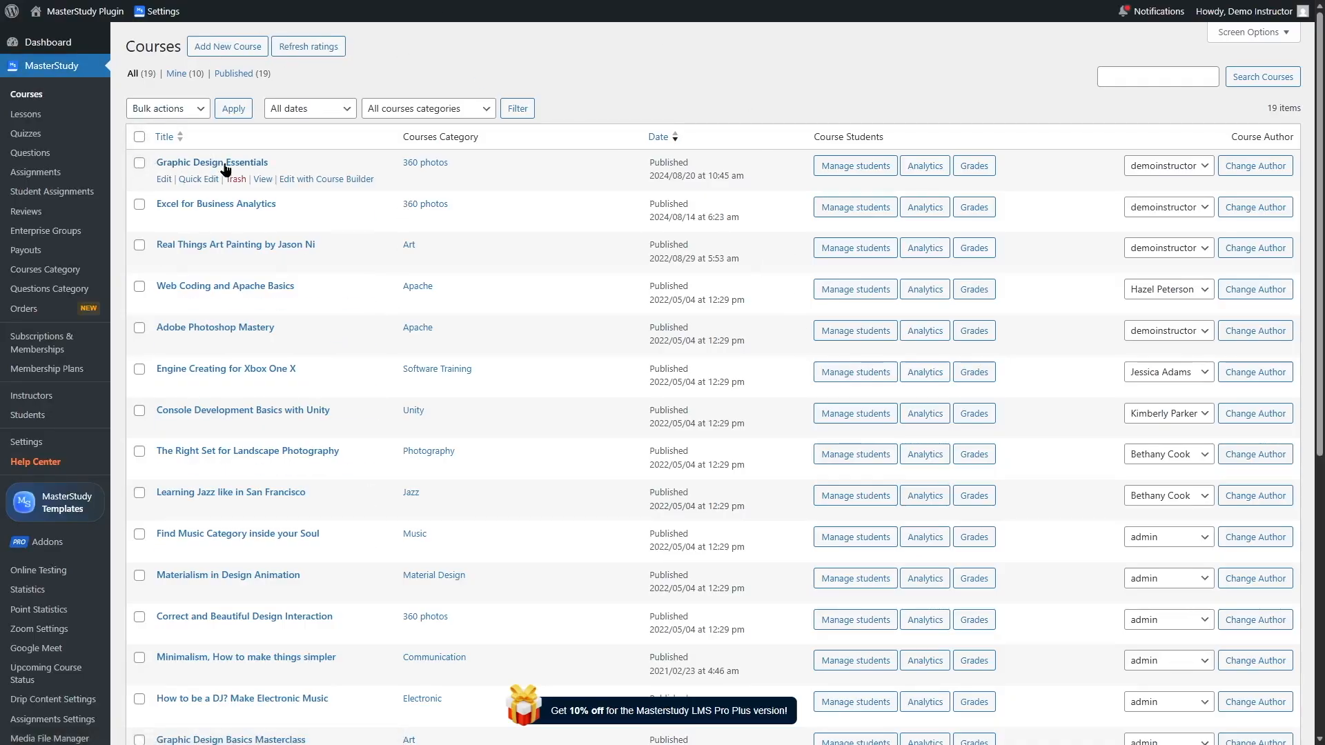
pyautogui.click(318, 180)
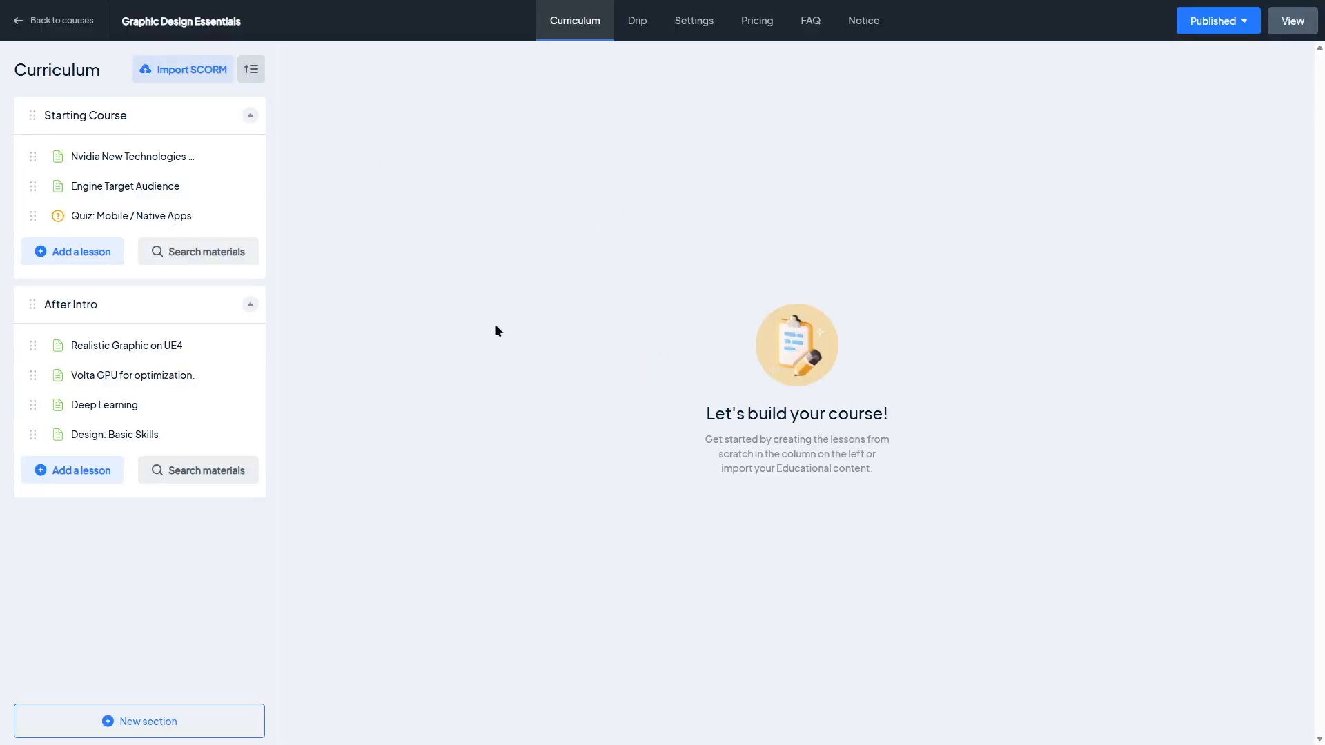
pyautogui.click(752, 20)
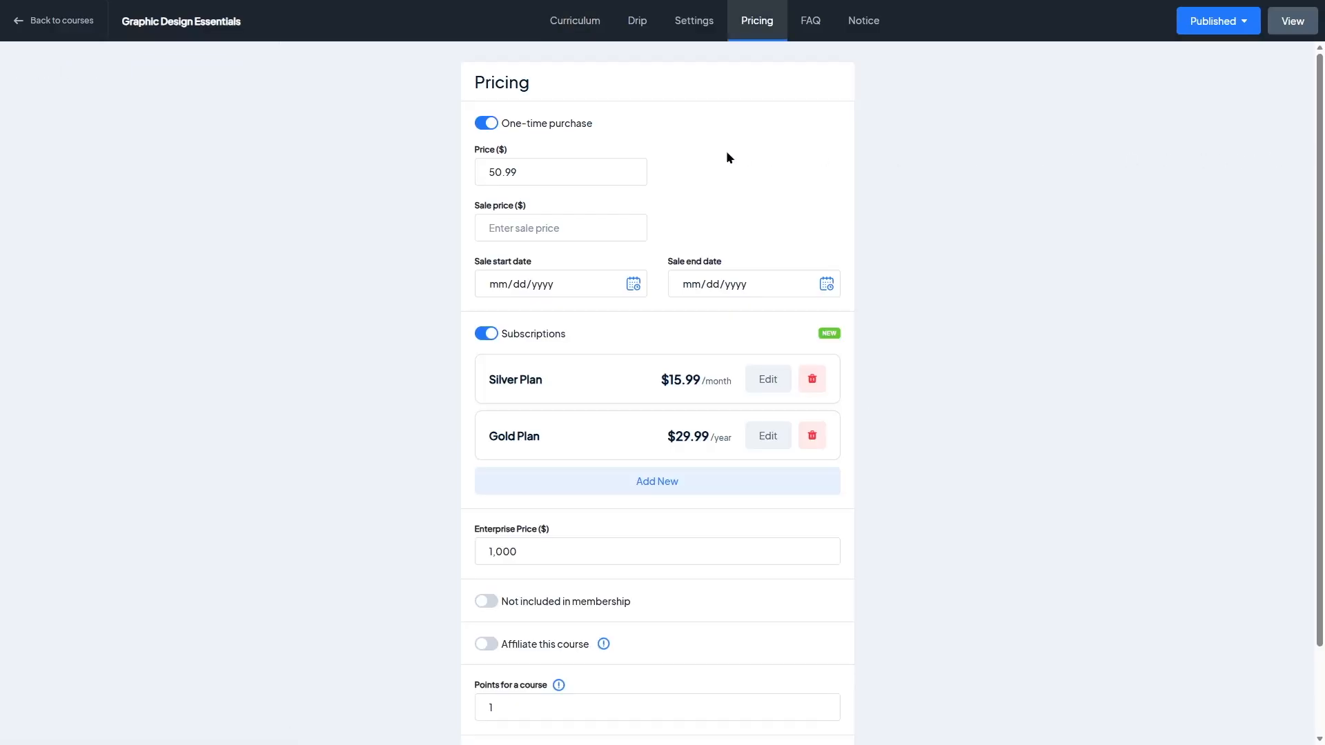
pyautogui.scroll(-3, 910, 138)
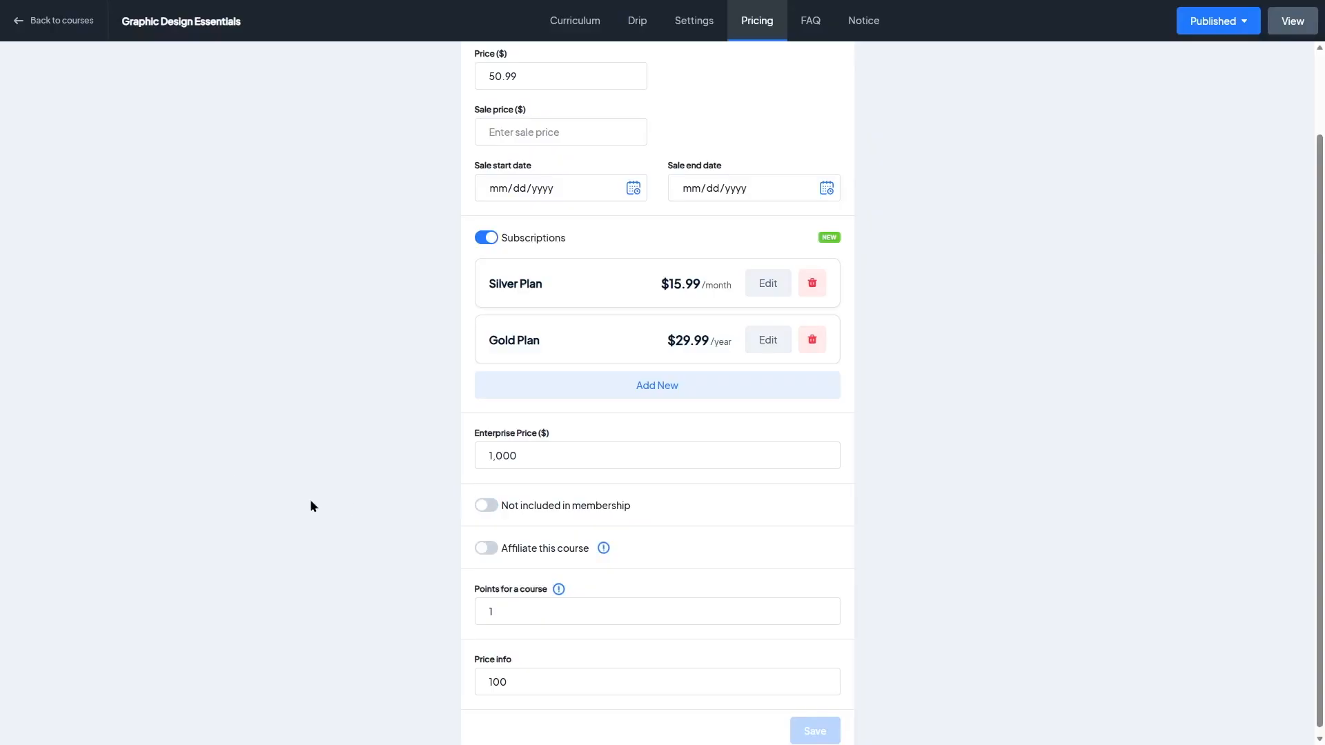
pyautogui.click(483, 505)
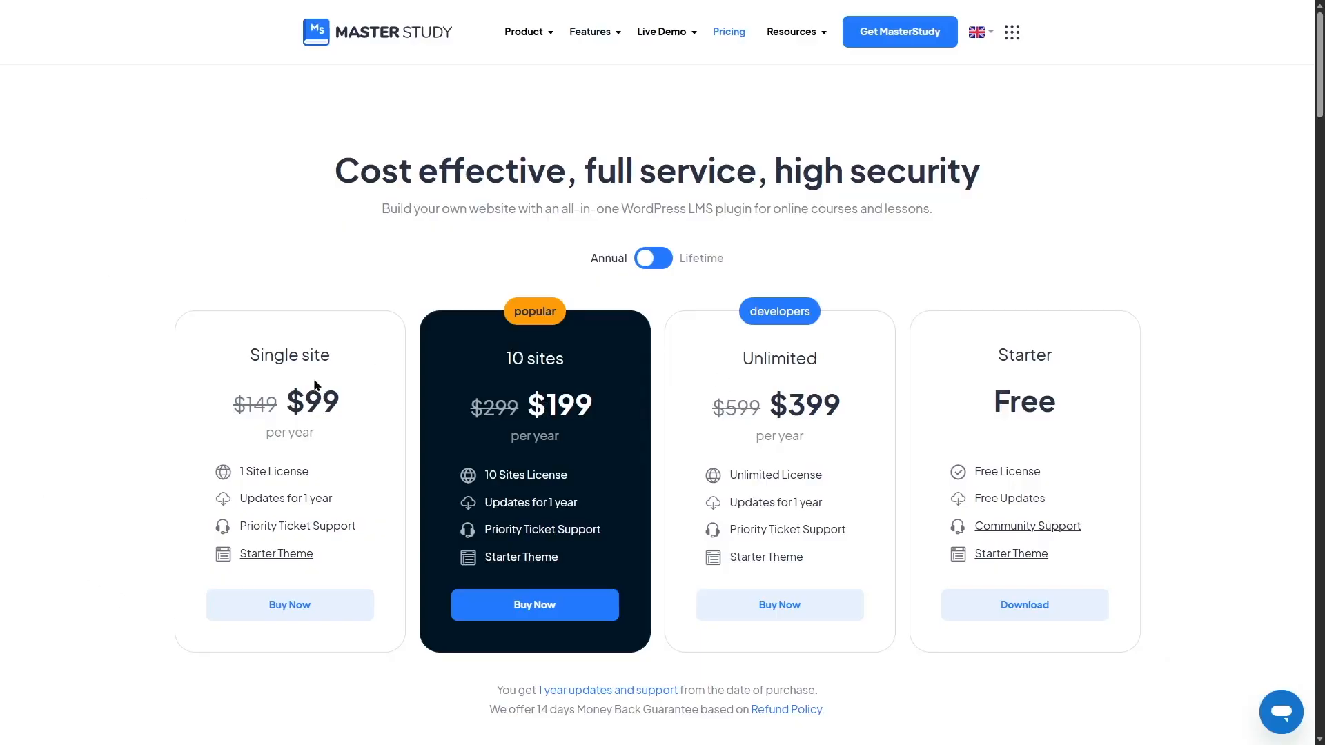
pyautogui.click(661, 257)
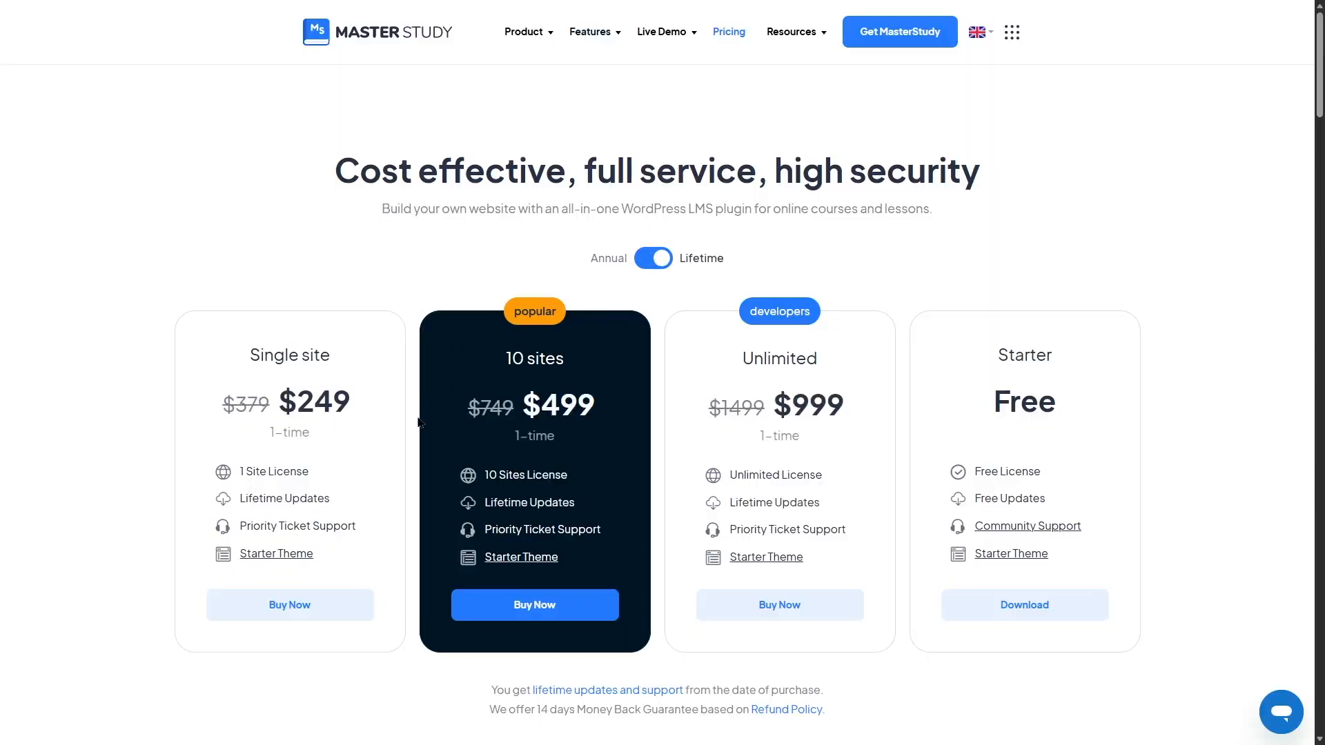
pyautogui.click(649, 257)
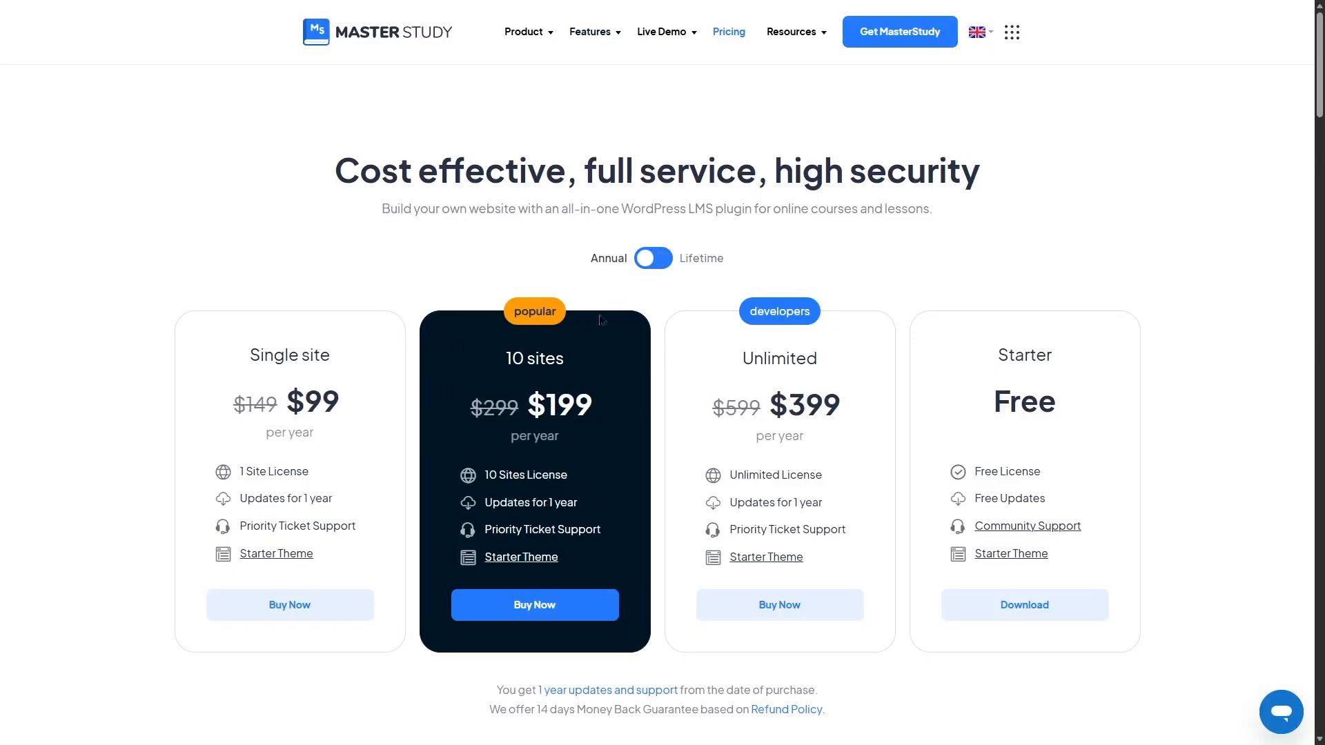